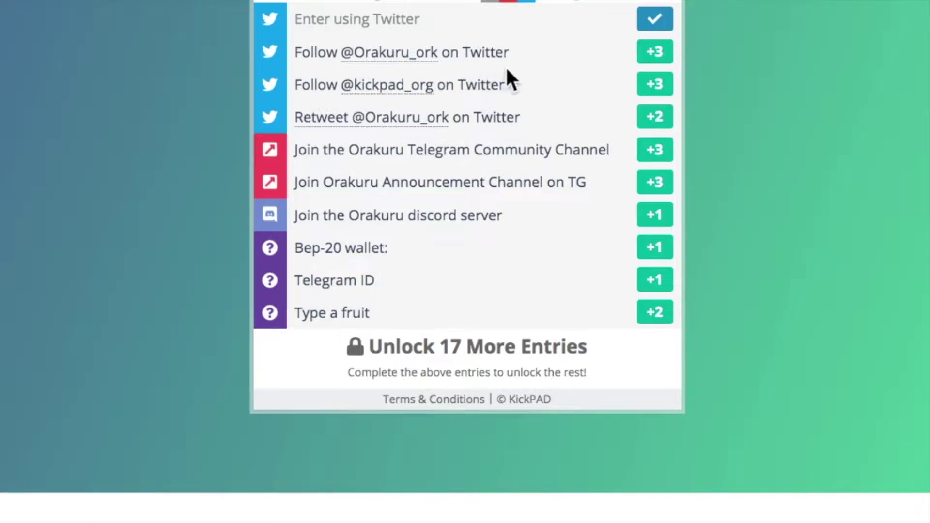
Step: Claim the +3 Twitter follow entries for both Orakuru and KickPAD
click(656, 53)
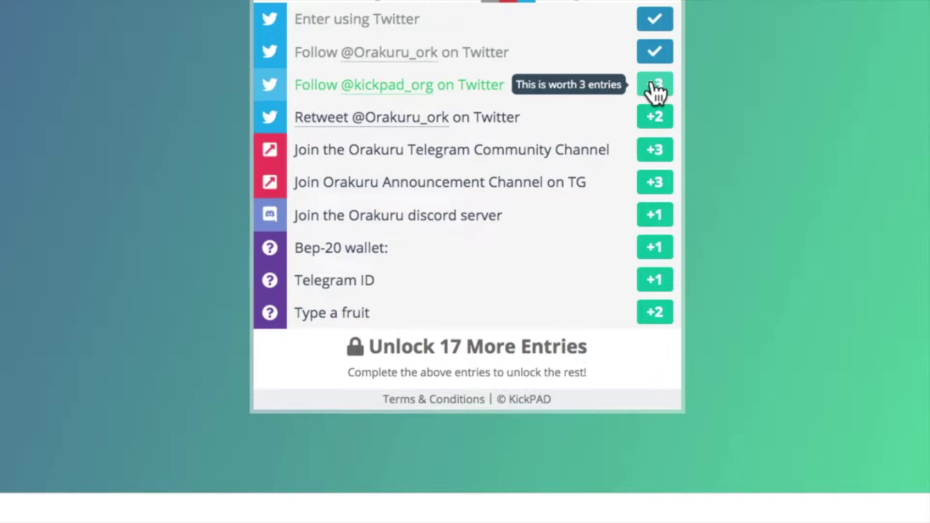
click(655, 87)
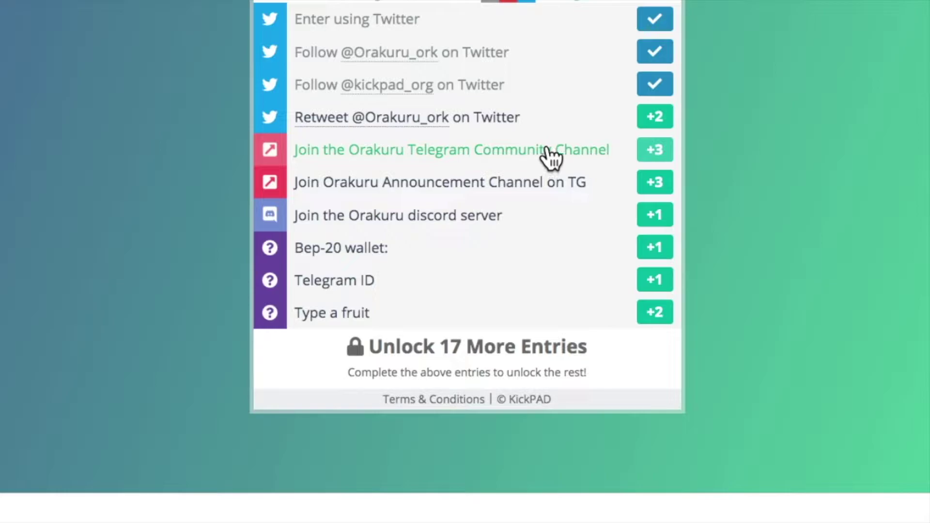
Step: Start the +2 Retweet entry and retweet Orakuru's community whitelist tweet on Twitter
click(660, 118)
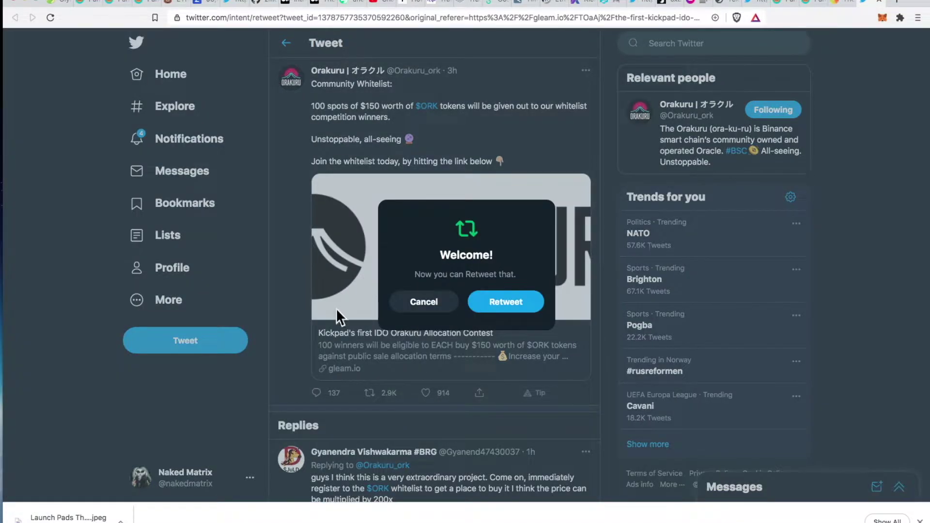
click(502, 306)
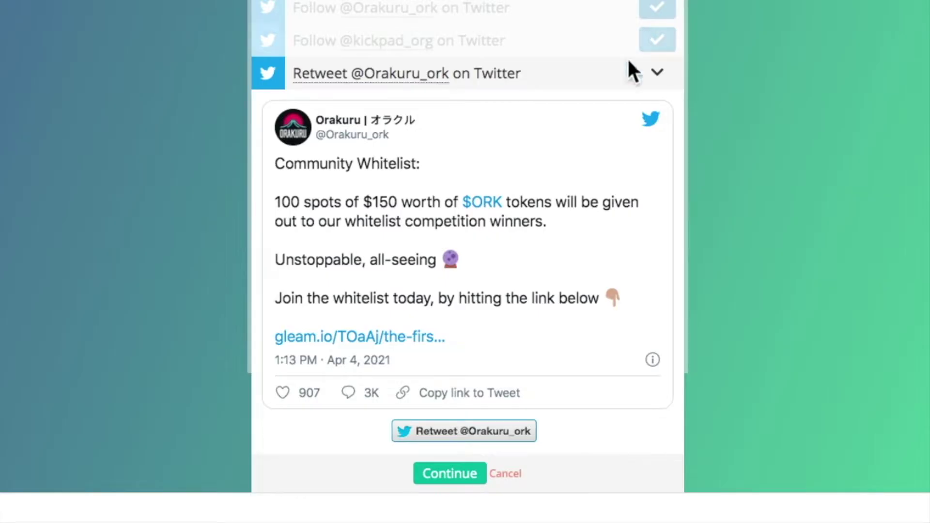
Step: Submit the retweet entry and start the +3 Orakuru Telegram Community Channel entry
click(450, 473)
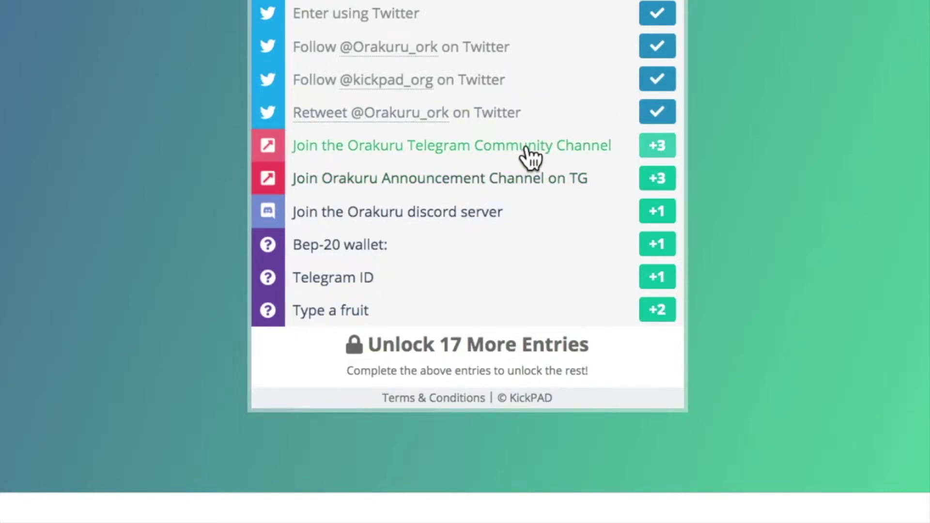
click(660, 149)
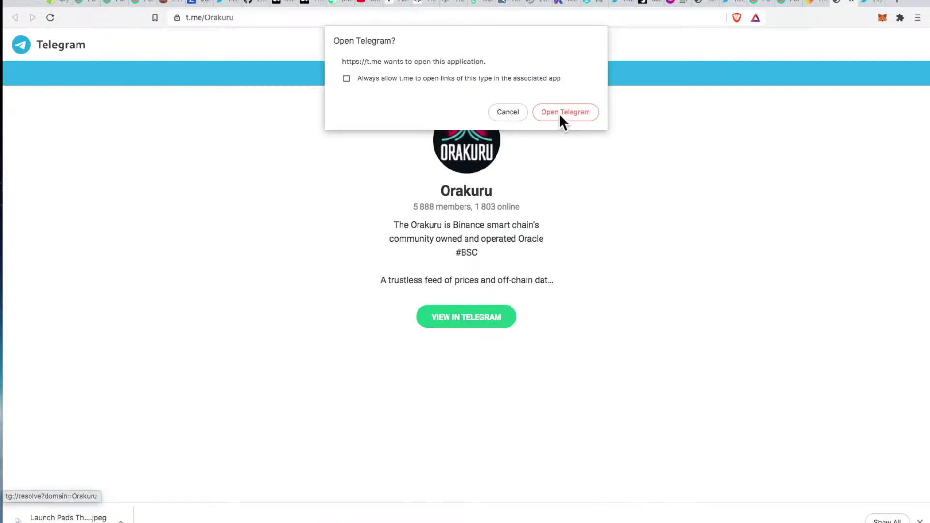
Step: Open the Orakuru group in Telegram, jump to its latest messages, then close Telegram
click(562, 111)
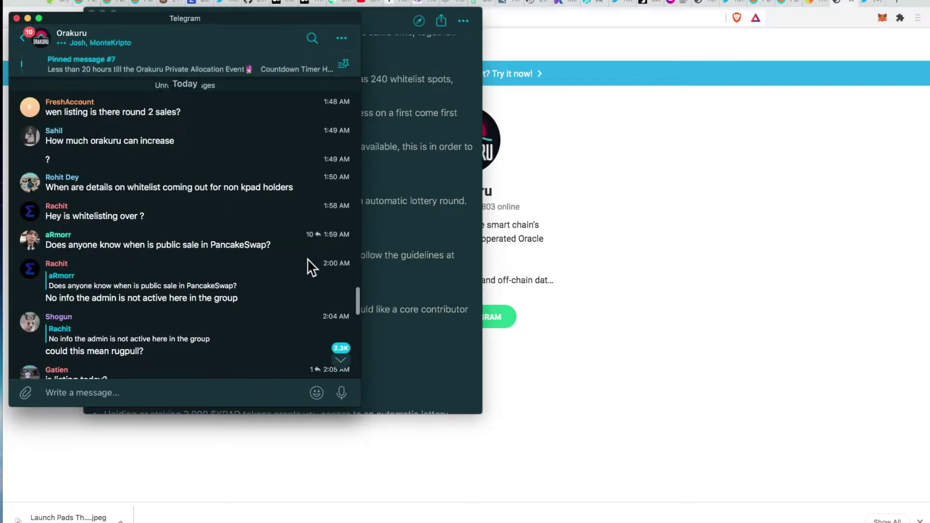
click(816, 6)
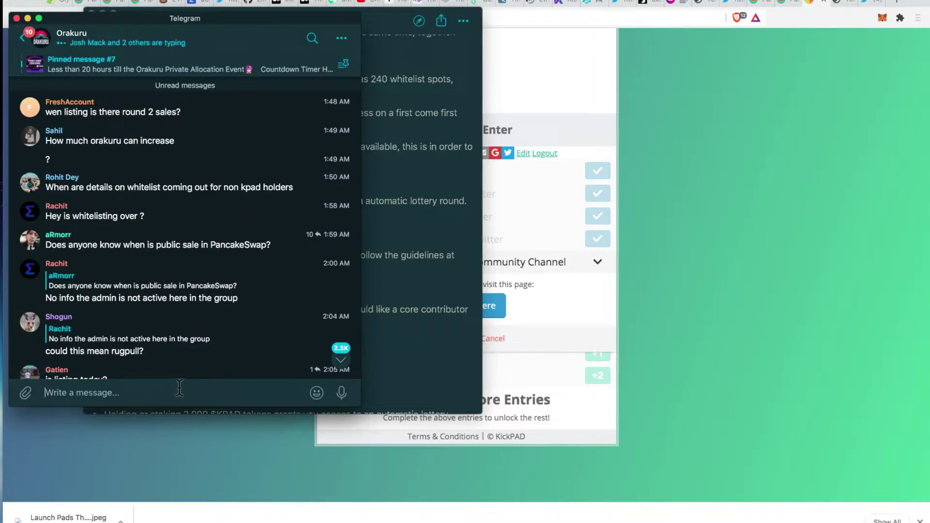
click(340, 356)
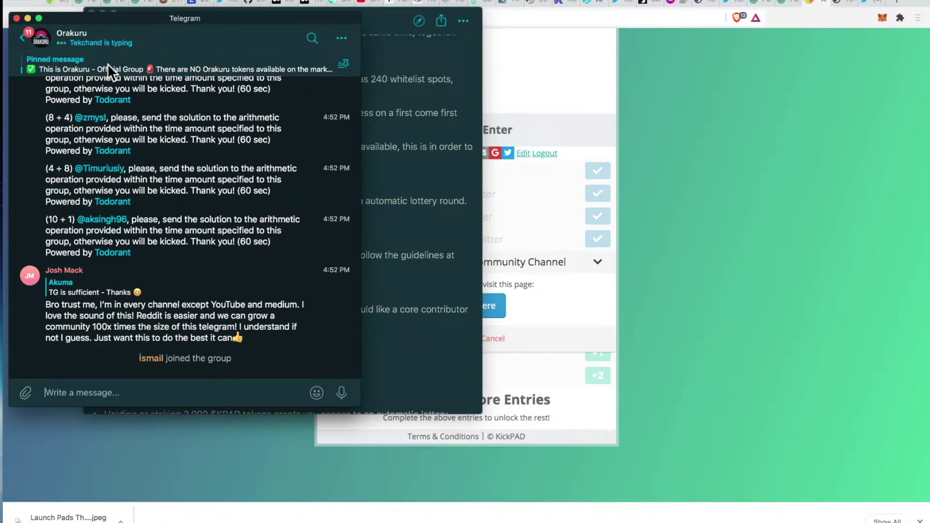
click(16, 18)
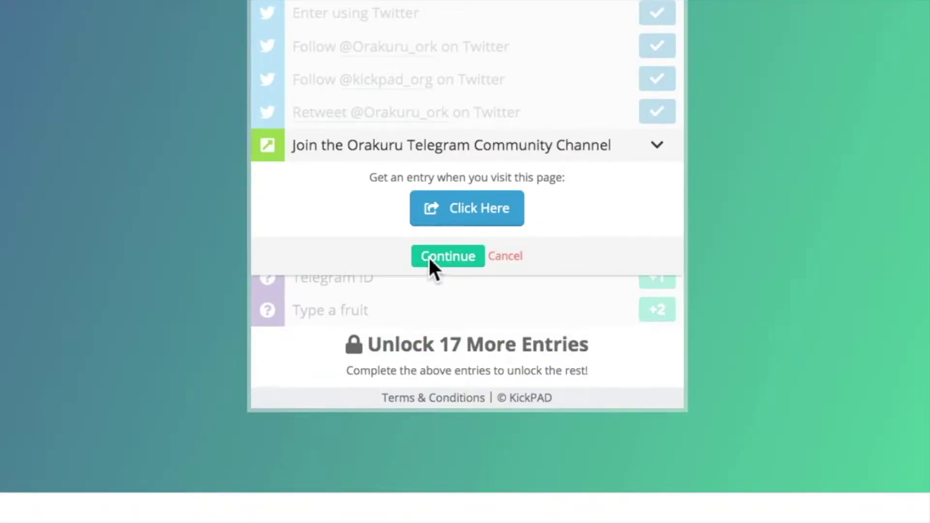
Step: Confirm the community channel entry, then visit the Orakuru Announcements channel for its +3 entry
click(446, 262)
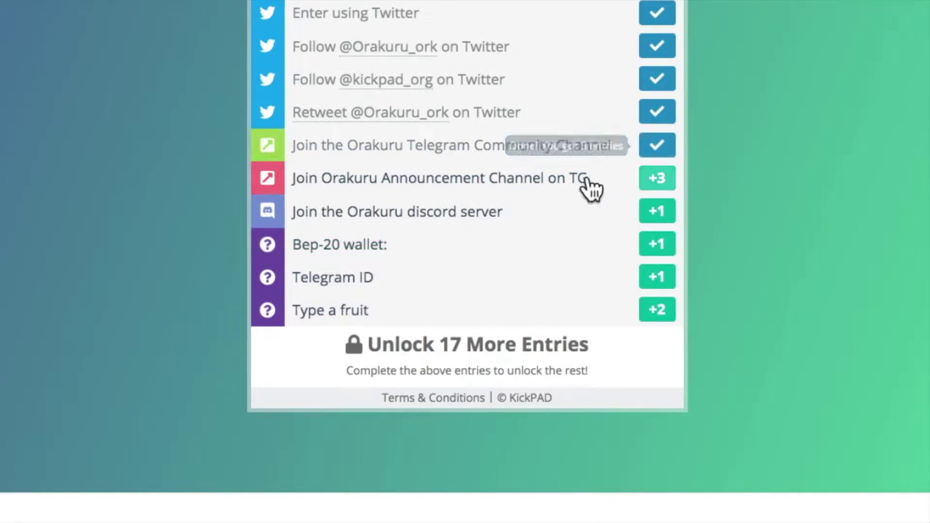
click(665, 188)
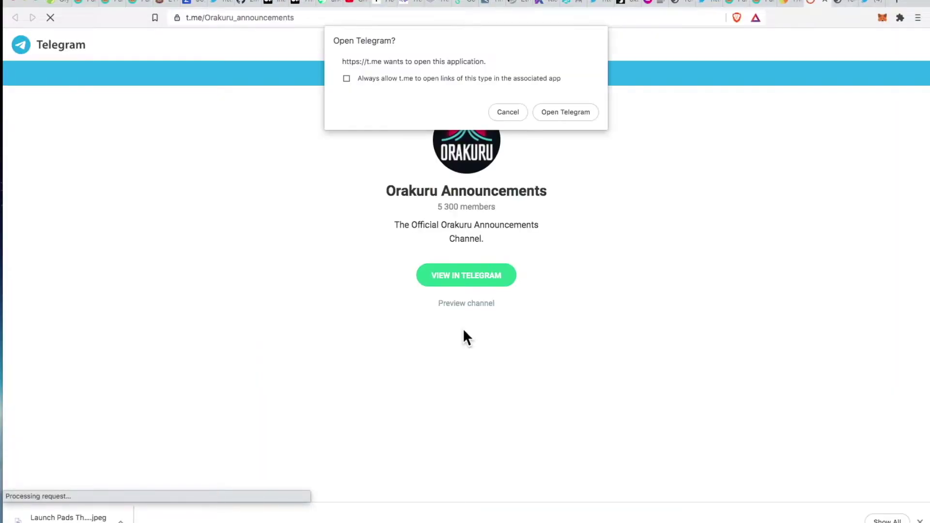
click(566, 113)
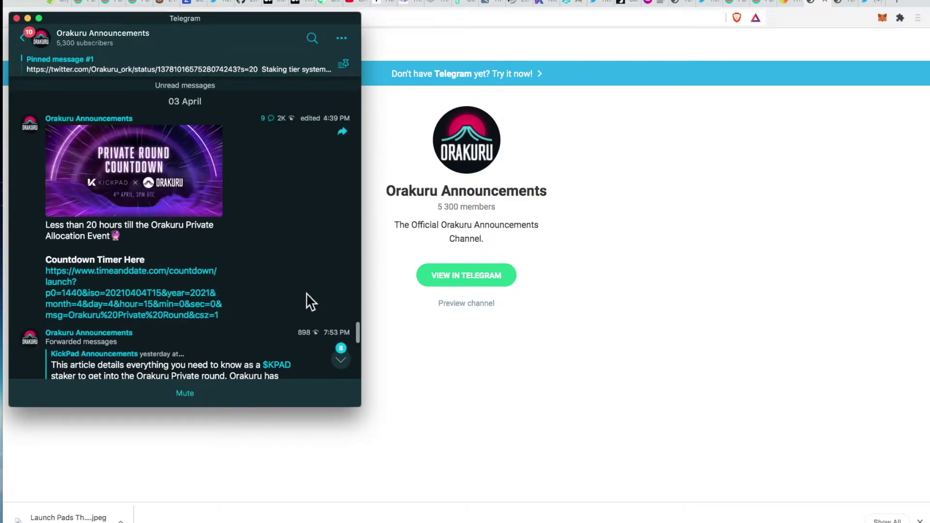
click(793, 6)
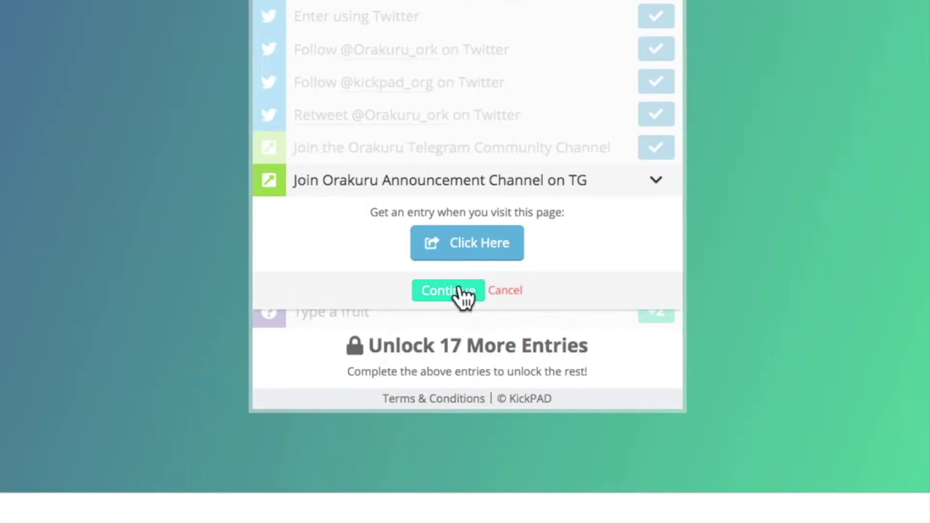
Step: Confirm the announcement channel entry and accept the Orakuru Discord server invite
click(460, 292)
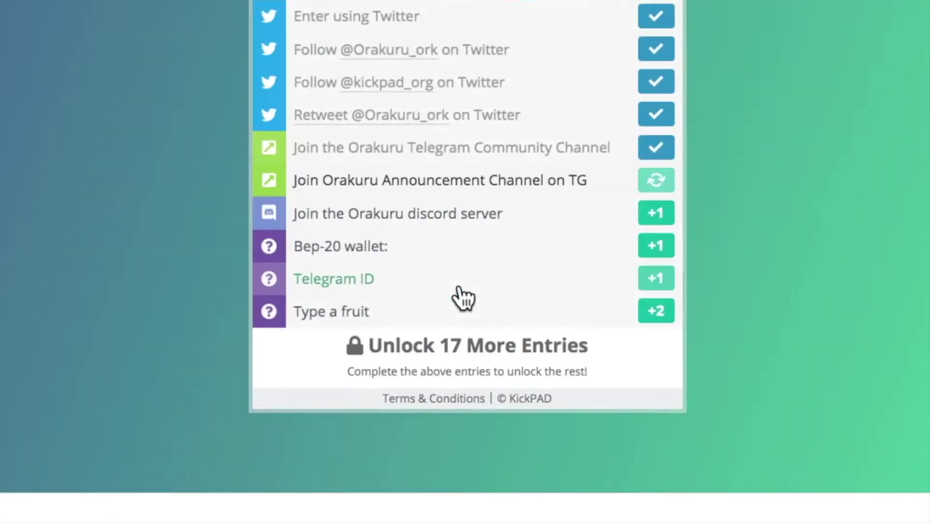
click(658, 216)
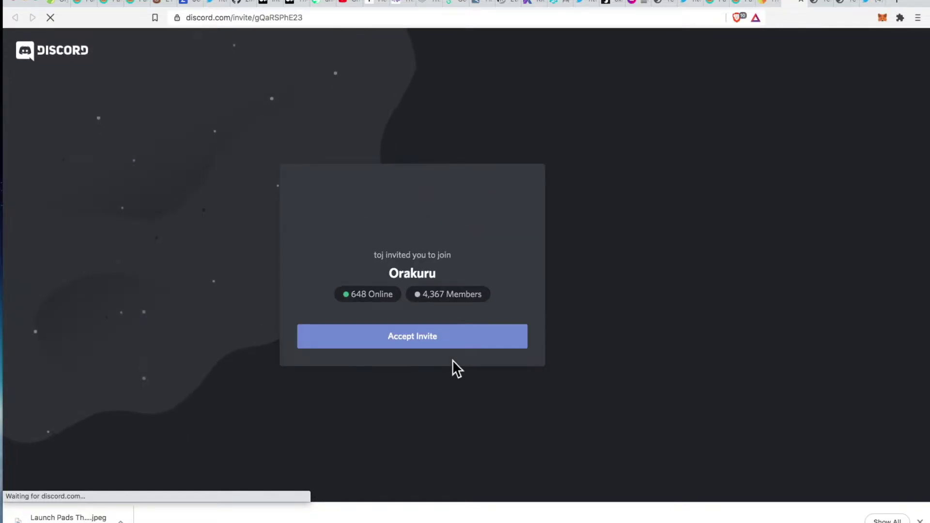
click(427, 333)
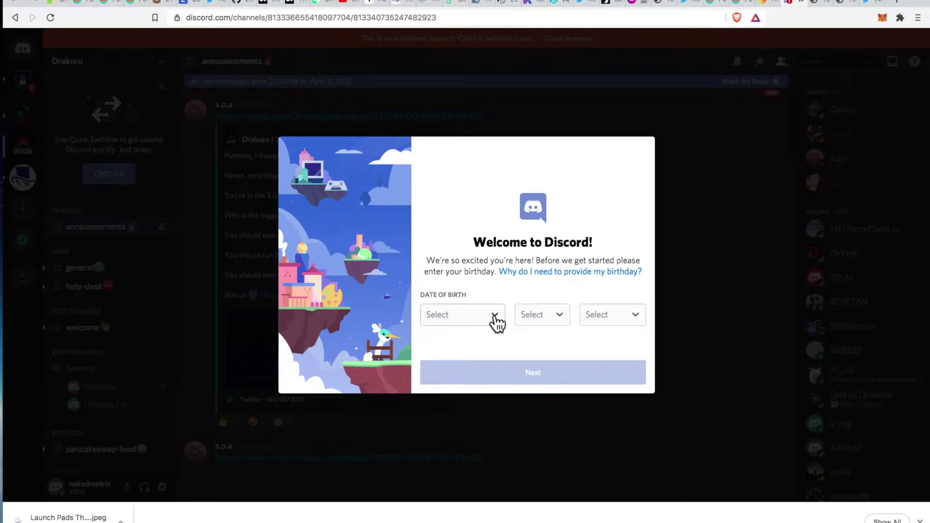
click(618, 207)
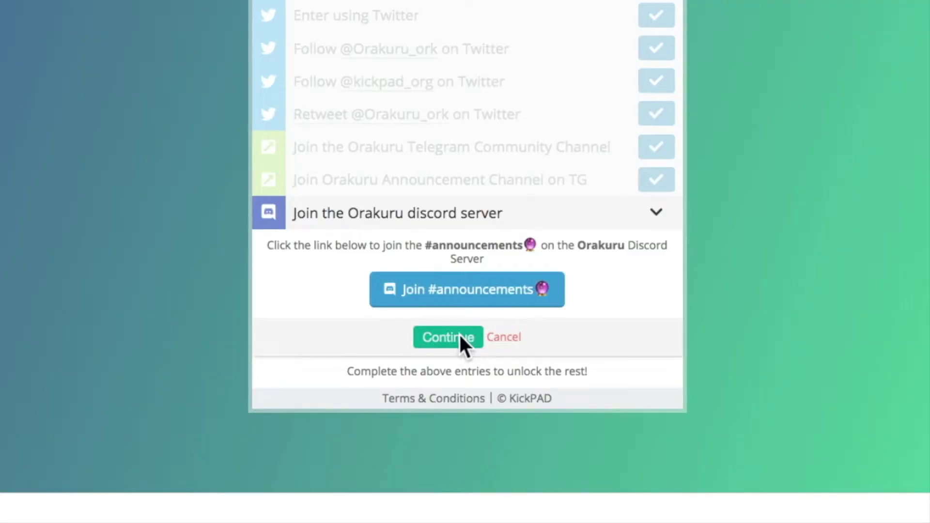
click(459, 336)
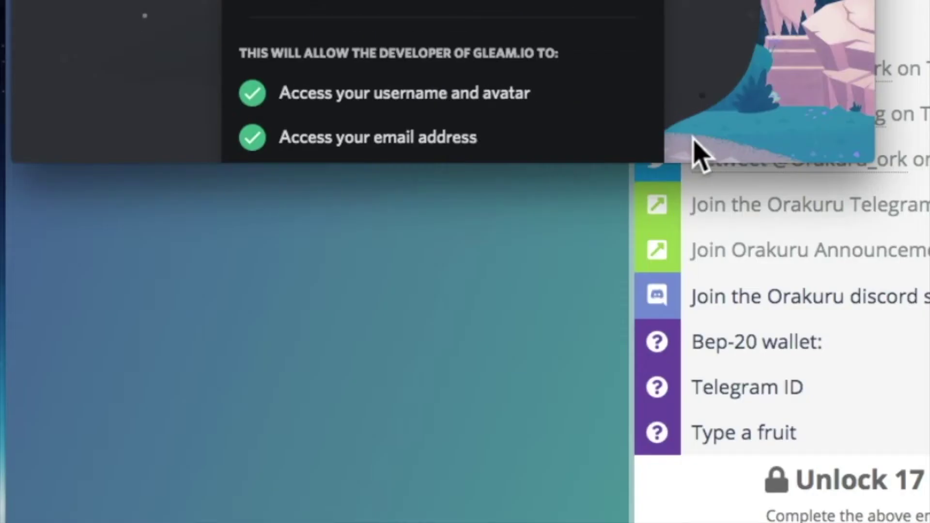
scroll(697, 154, down, 5)
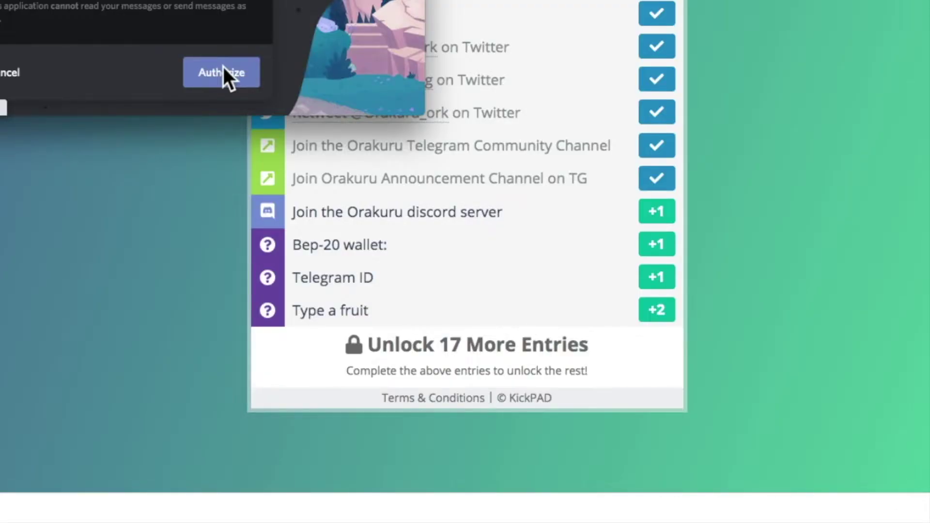
click(593, 108)
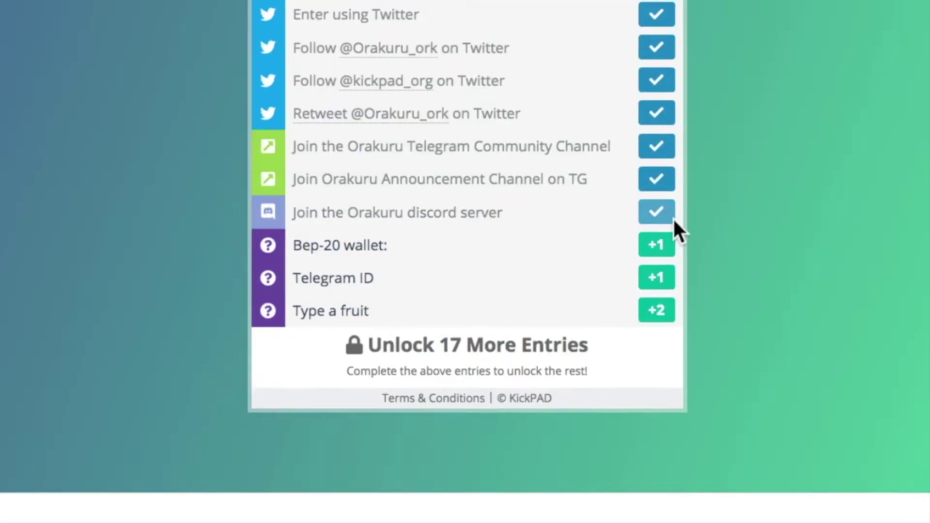
Step: Start the +1 Bep-20 wallet address entry
click(660, 245)
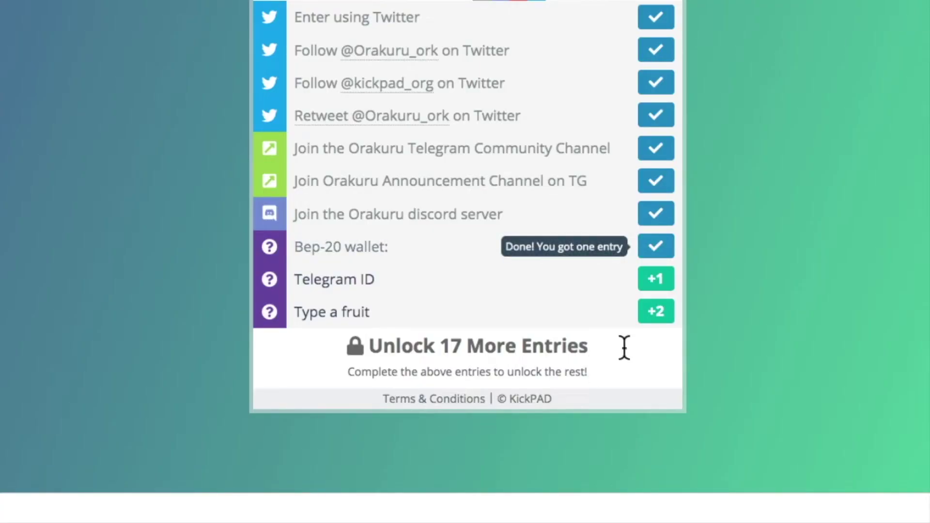
Step: Answer the Telegram ID entry with the user's Telegram username
click(655, 279)
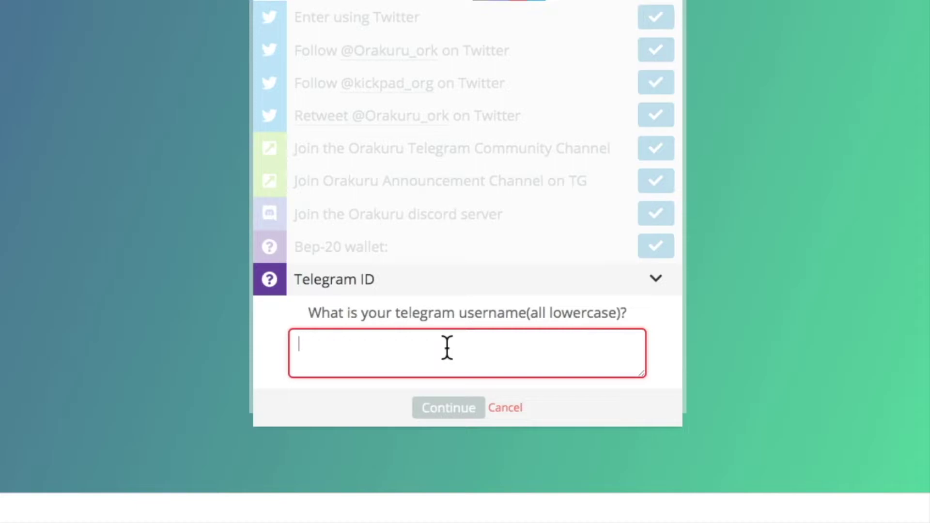
text(@na)
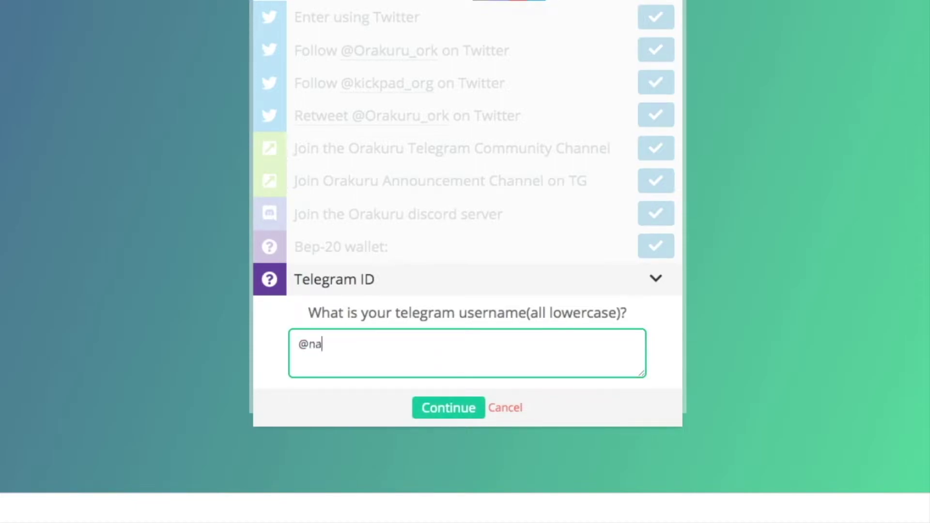
text(kedmatrix)
click(460, 409)
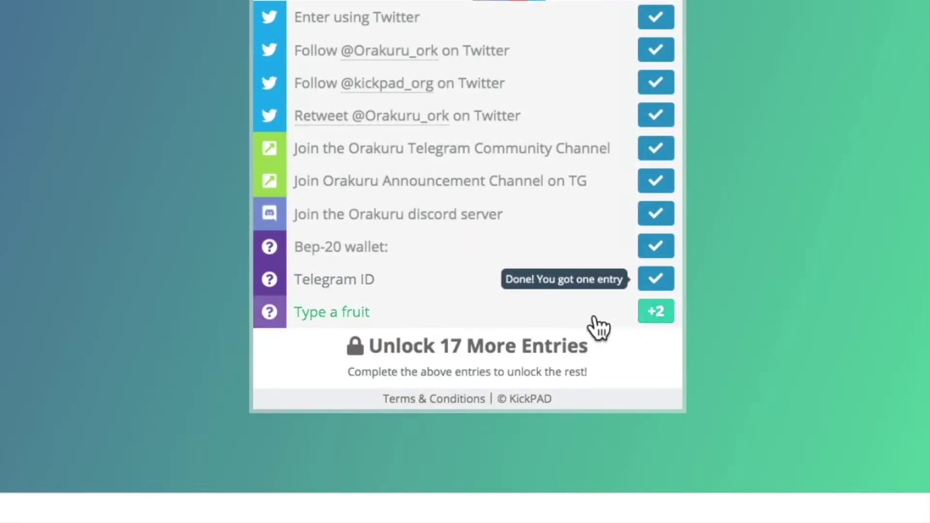
Step: Answer the Type a fruit entry with 'banana'
click(652, 314)
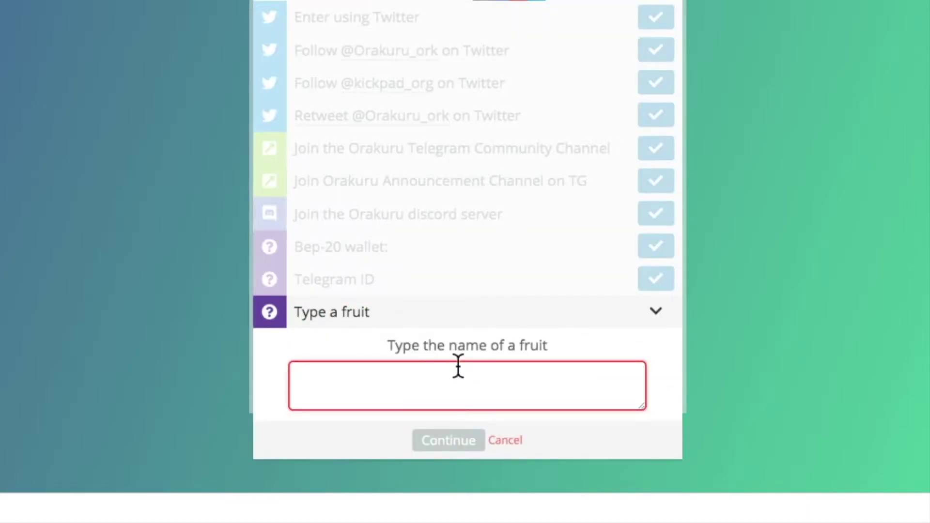
text(banana)
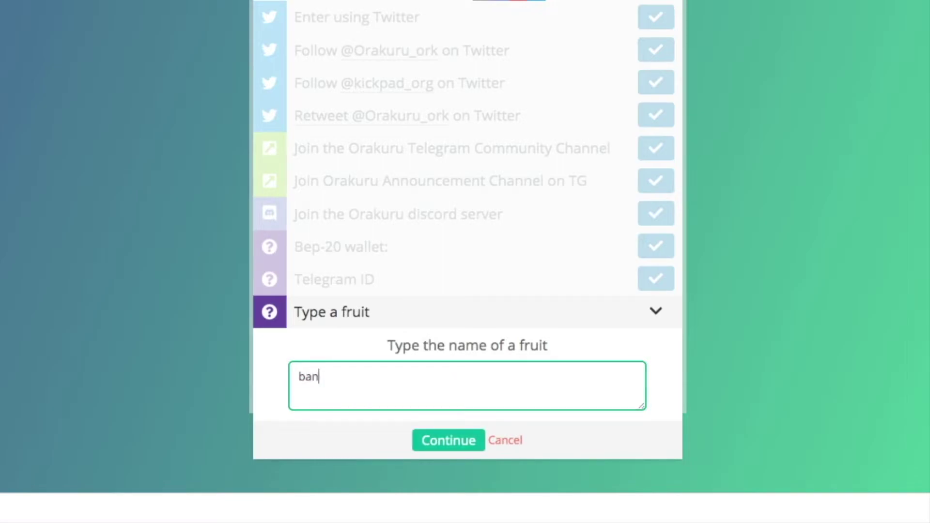
click(452, 442)
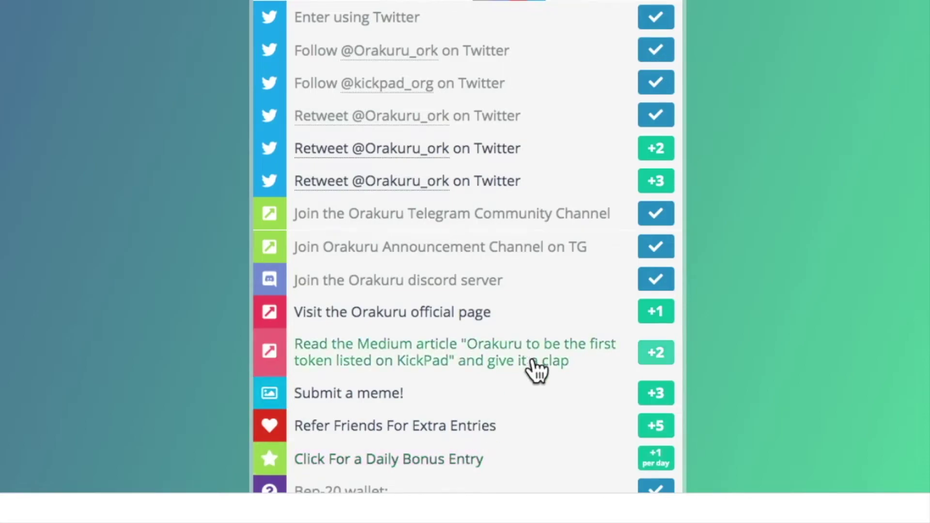
Step: Visit orakuru.io, confirm the official page entry, then open the Medium article entry
scroll(536, 369, down, 3)
scroll(535, 370, down, 1)
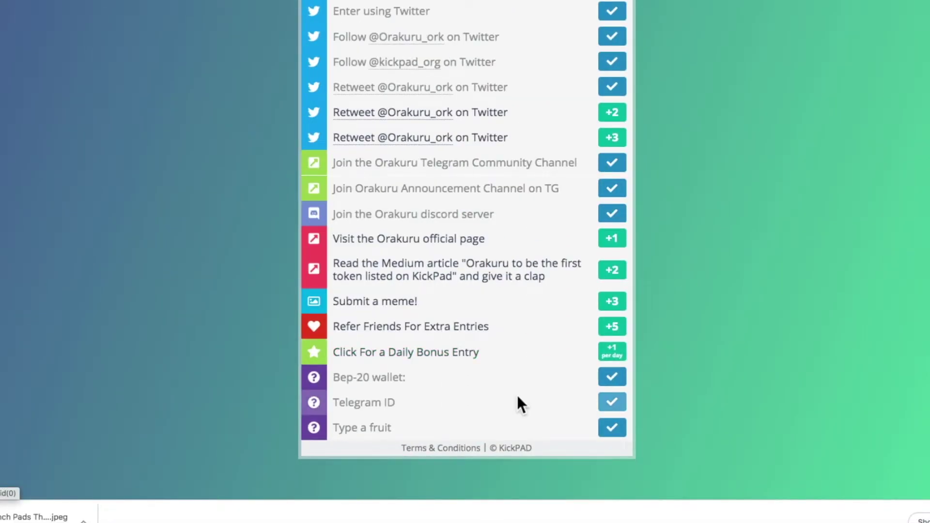
click(613, 247)
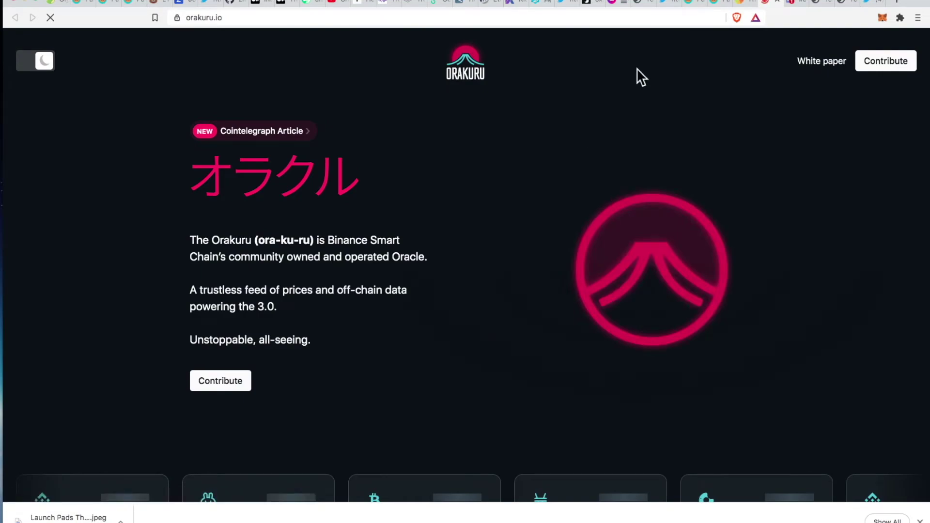
click(749, 5)
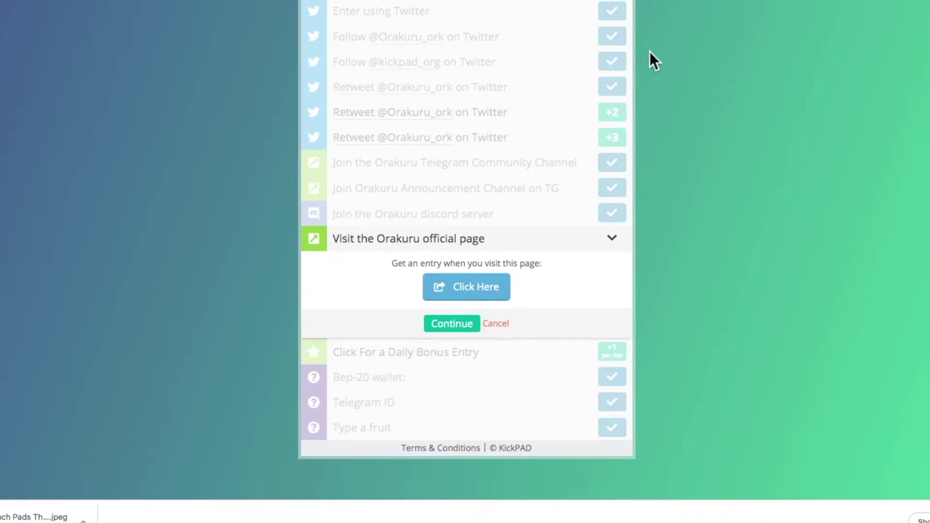
click(450, 328)
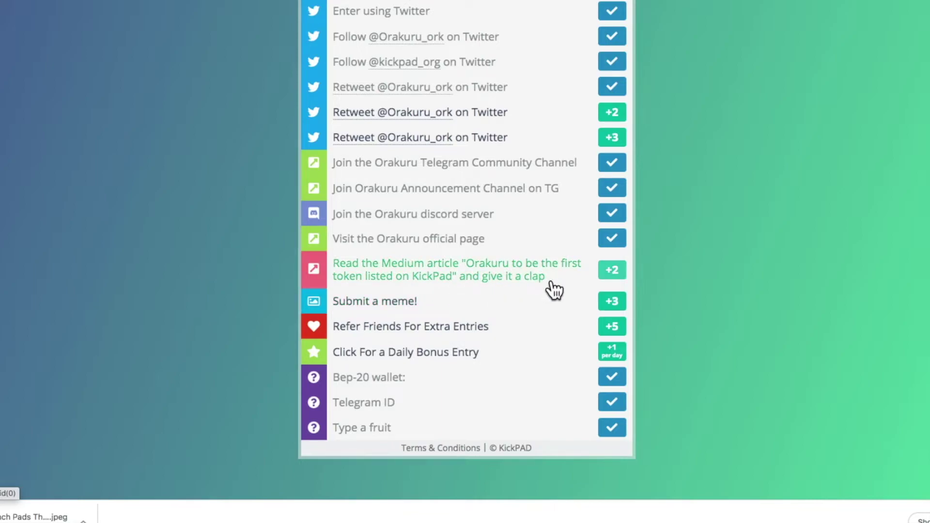
click(612, 273)
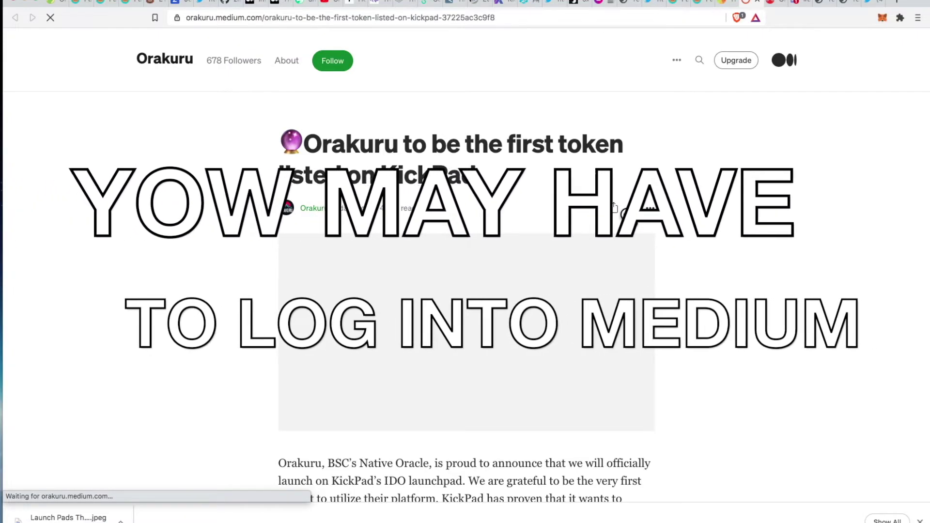
Step: Read to the end of the Orakuru KickPad Medium article, clap, and confirm the entry
scroll(583, 285, down, 15)
scroll(583, 286, down, 15)
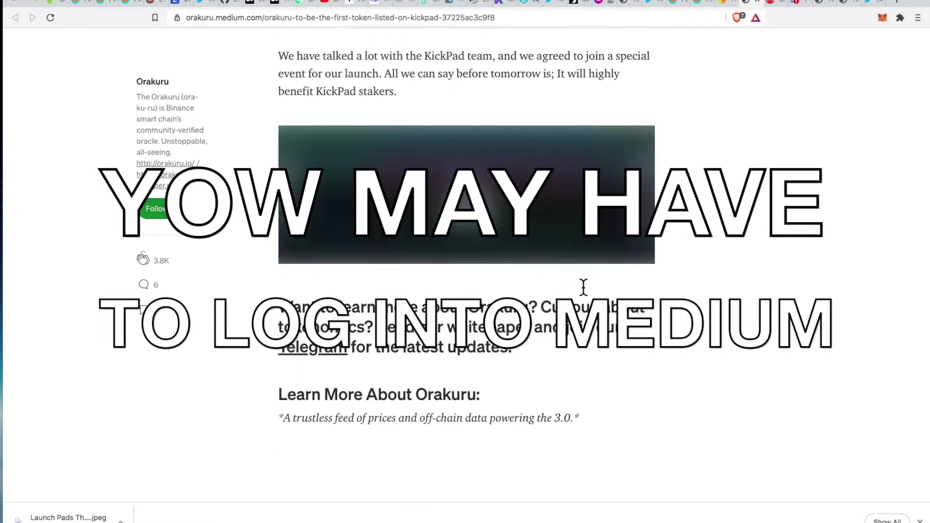
scroll(584, 286, down, 15)
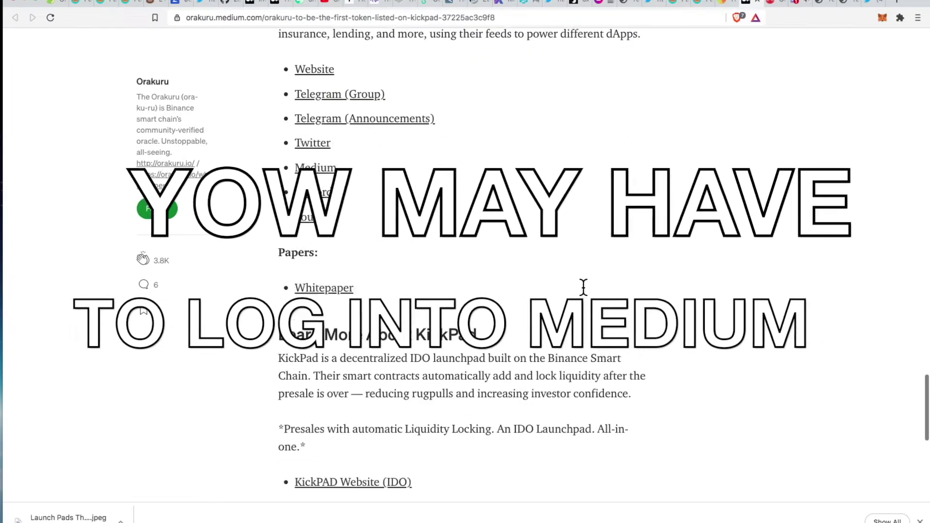
scroll(583, 287, down, 3)
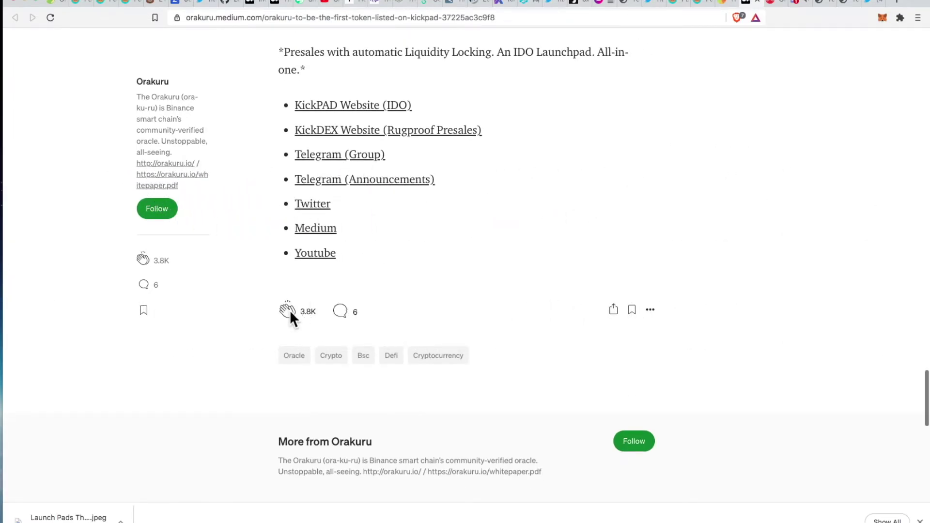
click(289, 313)
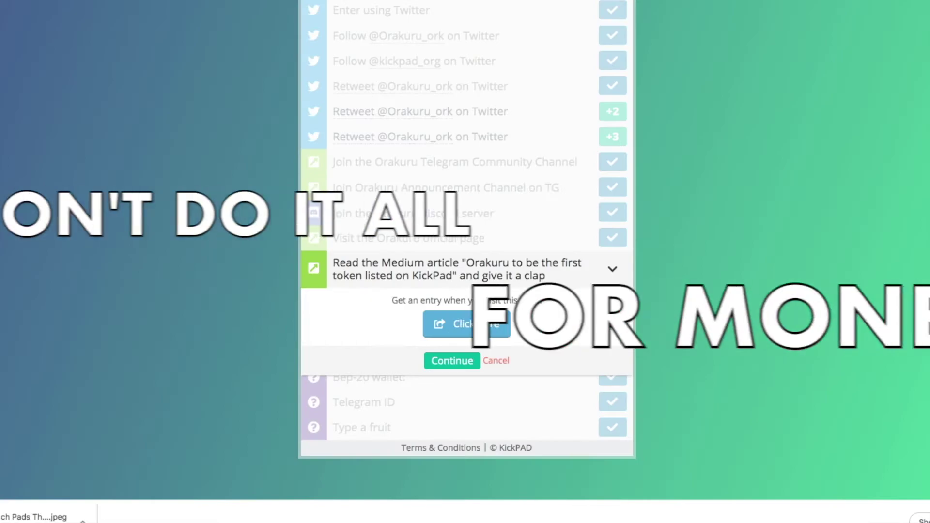
click(452, 361)
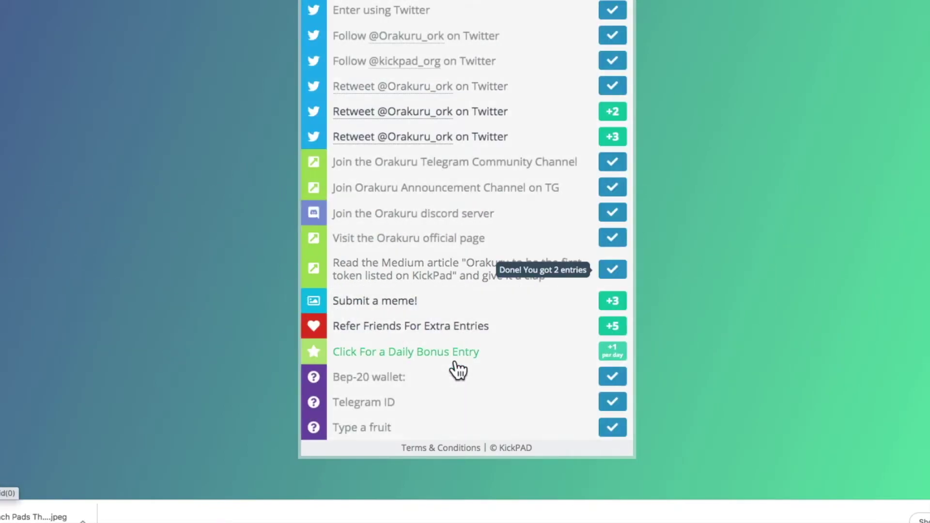
Step: Open the +3 'Submit a meme!' entry to bring up its upload options
click(613, 302)
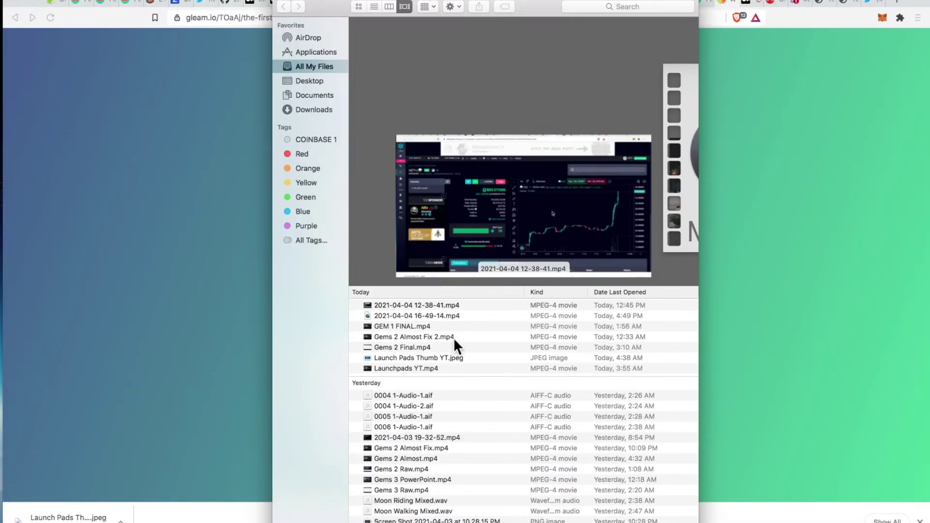
Step: Scroll through All My Files in Finder looking for the Orakuru meme
scroll(466, 400, down, 5)
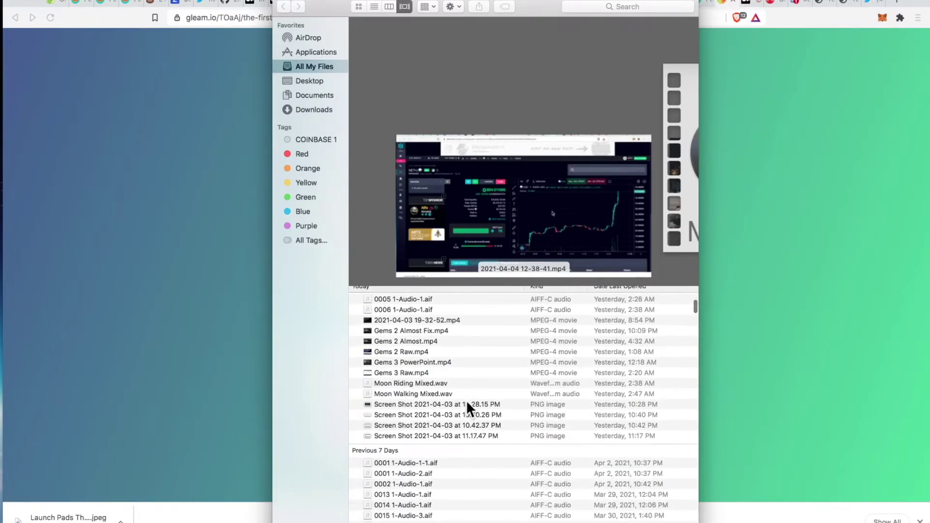
scroll(466, 401, down, 10)
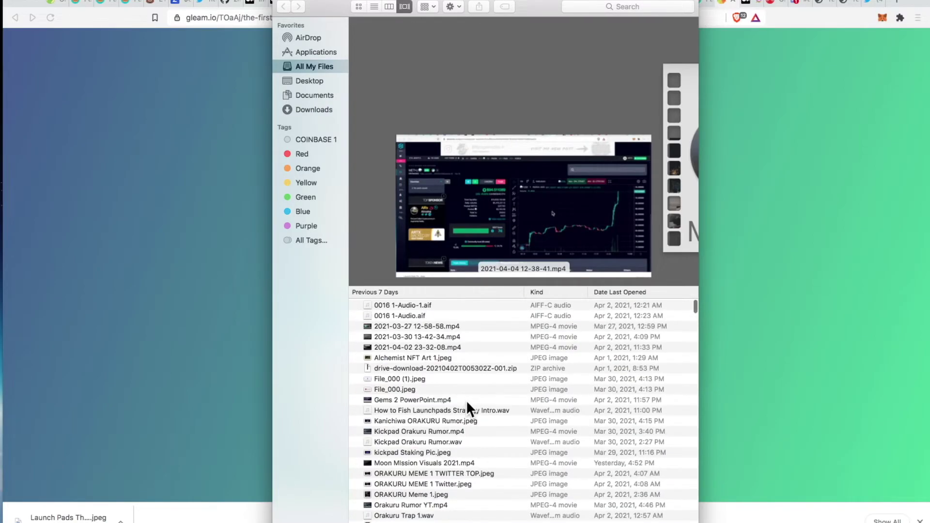
scroll(466, 400, down, 3)
scroll(465, 414, up, 5)
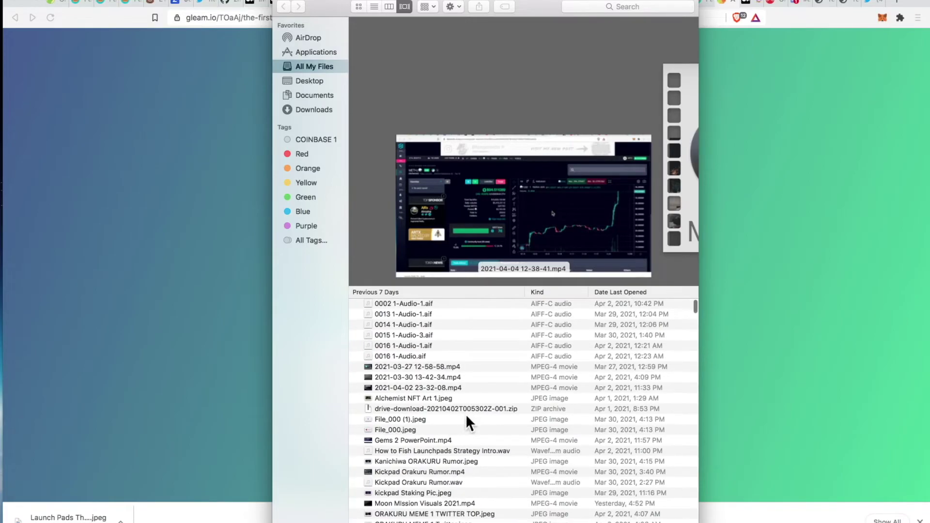
scroll(466, 416, up, 1)
scroll(466, 417, down, 3)
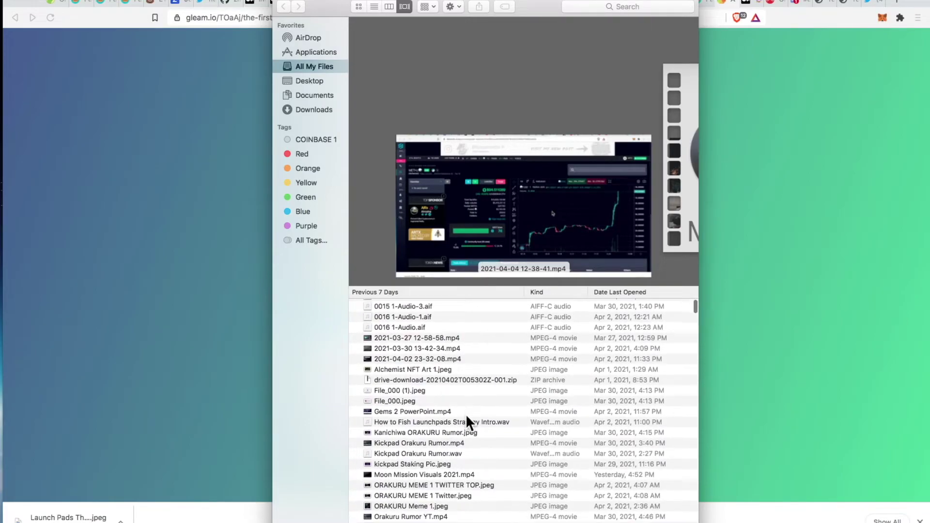
scroll(465, 413, down, 3)
scroll(466, 413, up, 15)
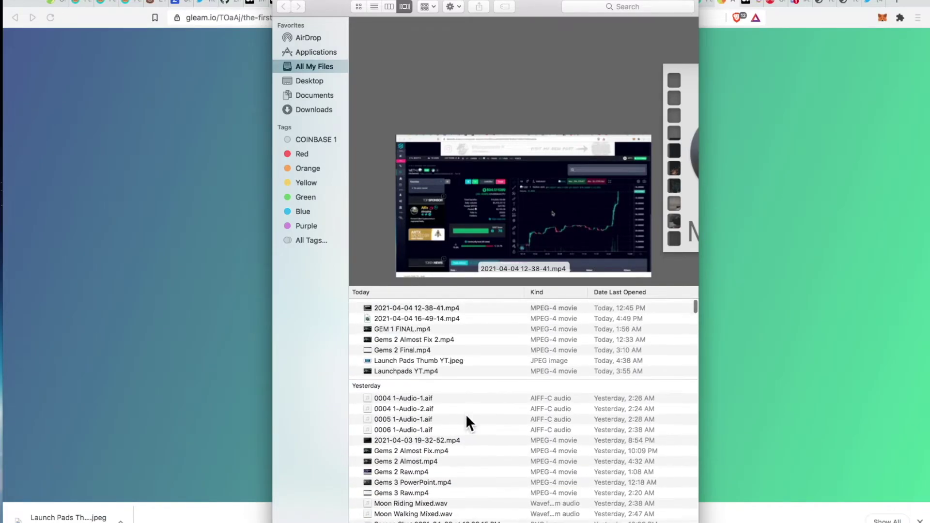
scroll(466, 423, down, 5)
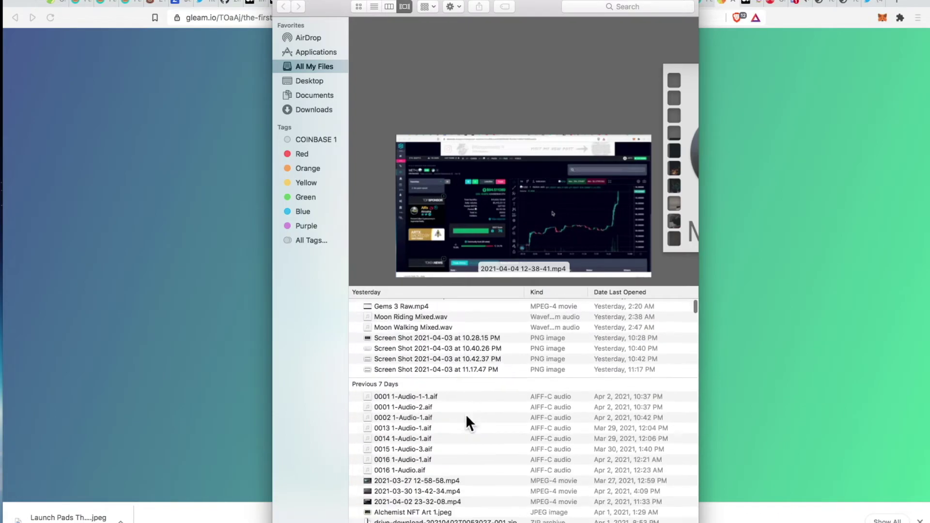
scroll(466, 416, down, 10)
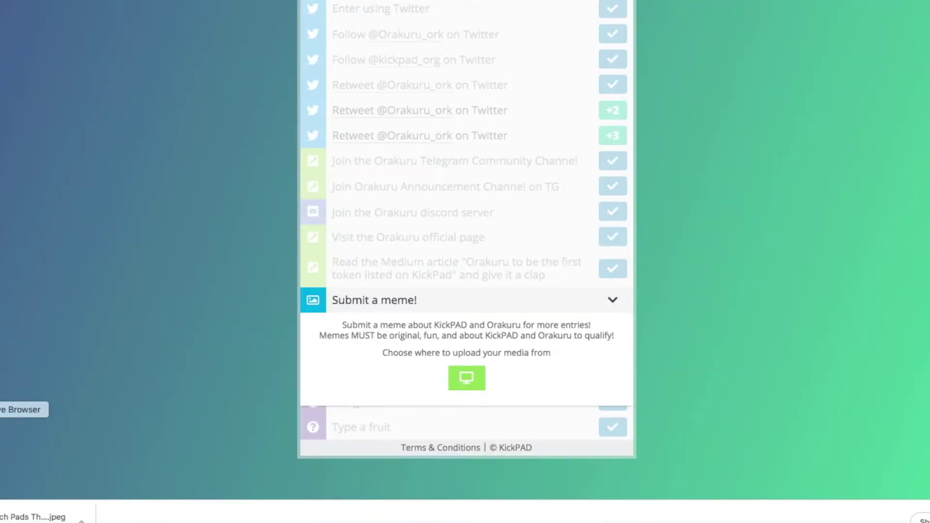
Step: Drag the ORAKURU MEME image from Downloads onto the upload area, then search Downloads for 'Orakuru'
click(3, 456)
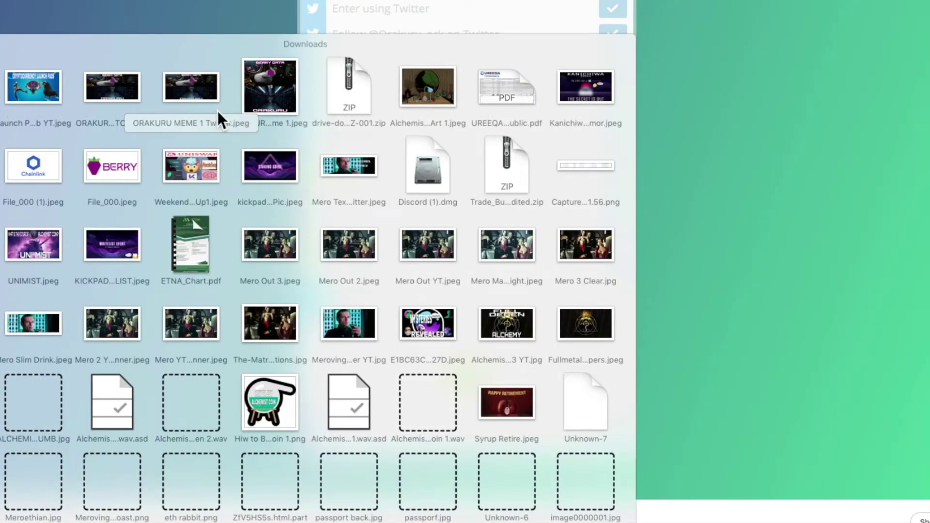
drag(193, 112, 464, 368)
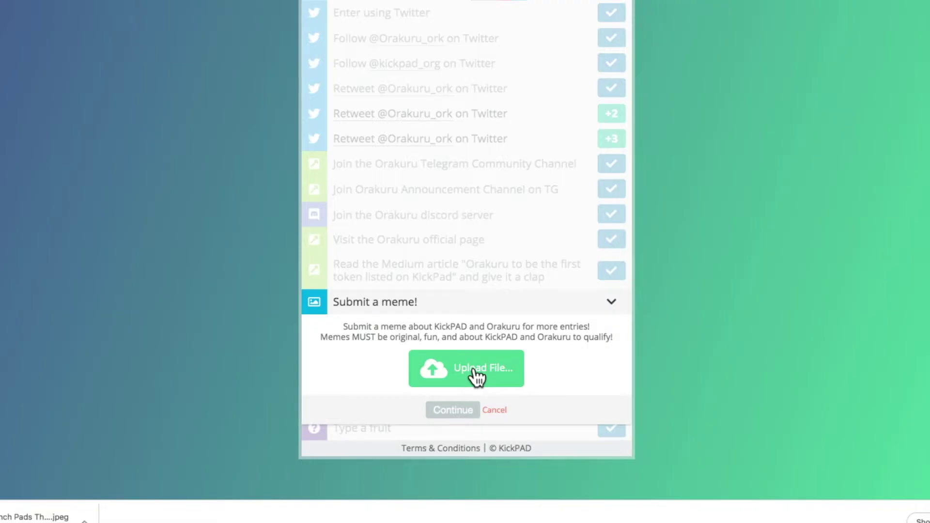
click(474, 371)
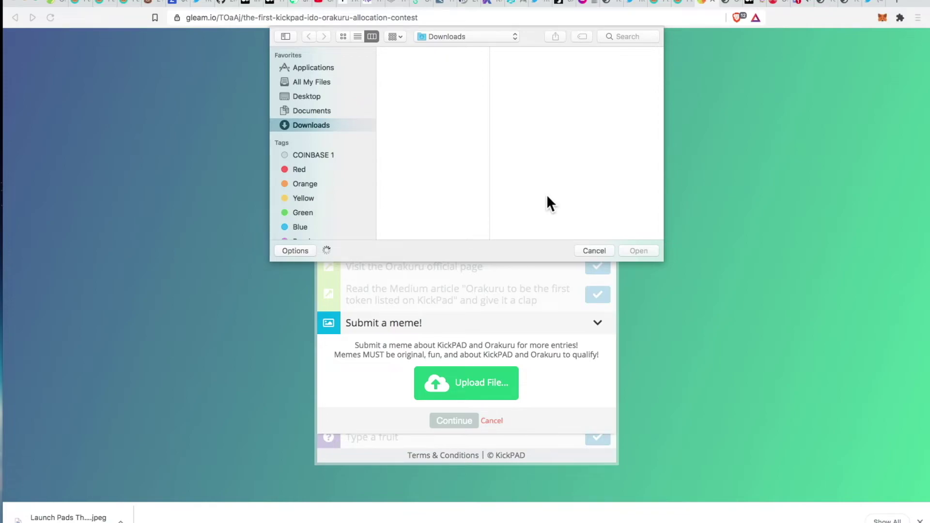
click(613, 35)
text(Orakuru)
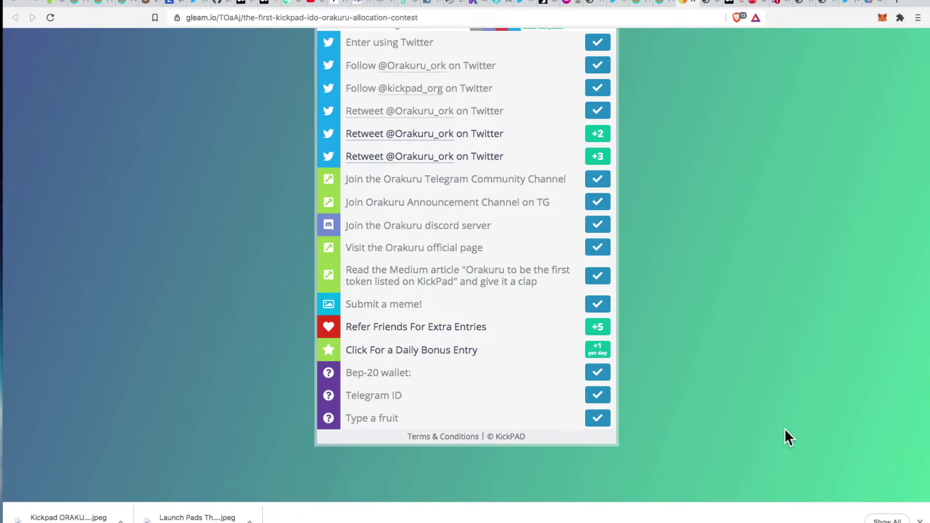
mouse_move(1, 291)
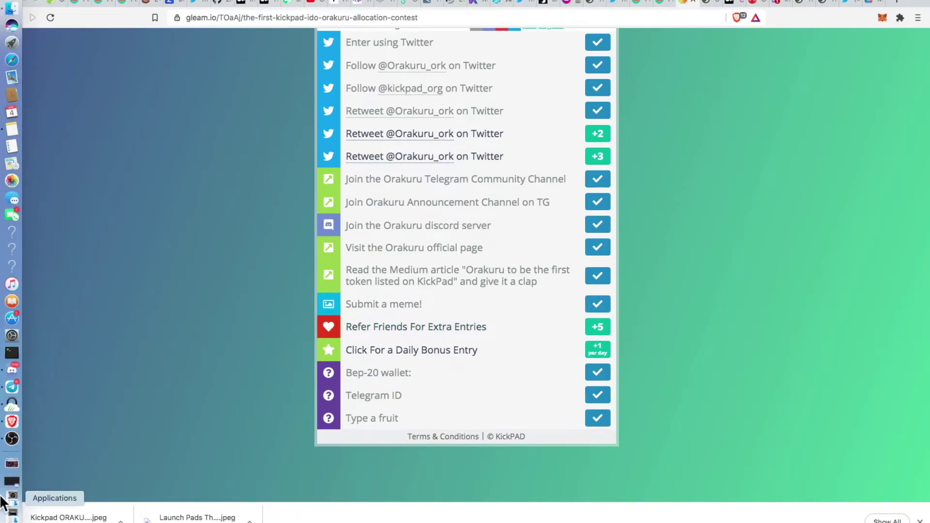
click(12, 464)
click(126, 91)
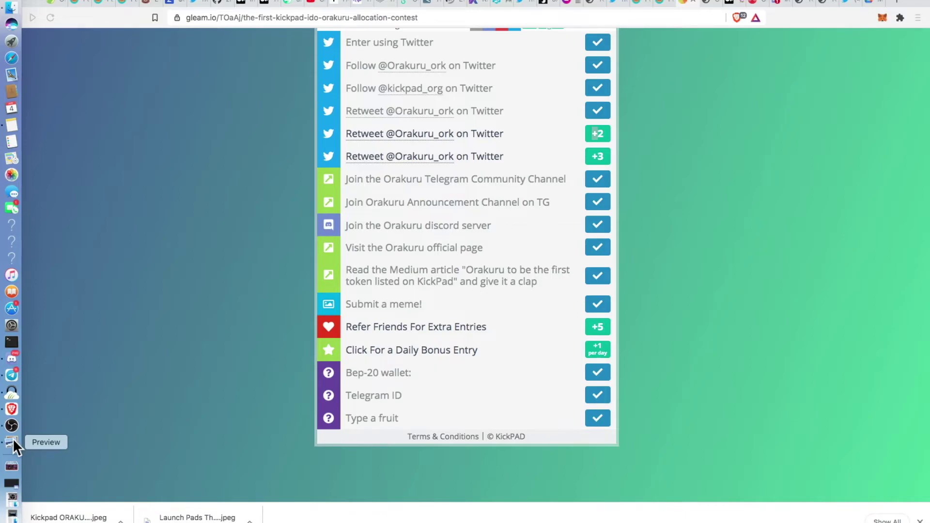
click(13, 441)
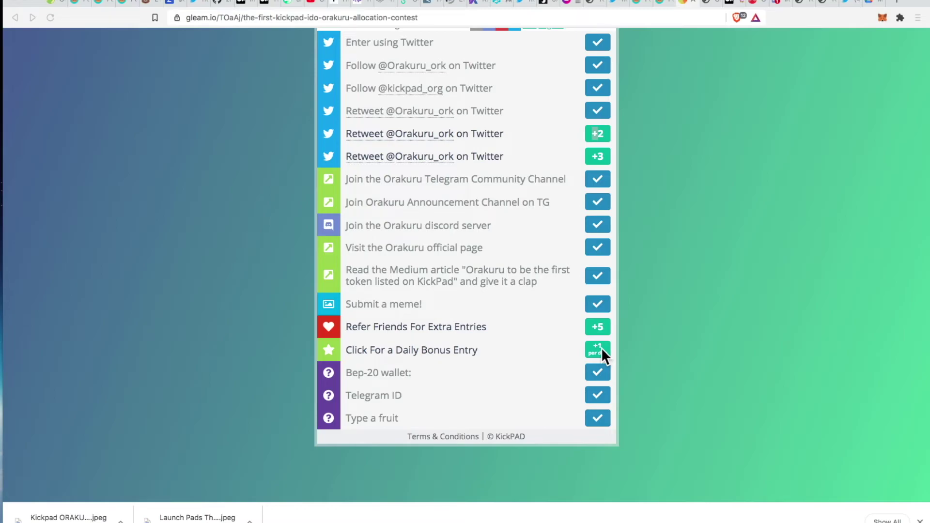
Step: Reveal the referral link under Refer Friends For Extra Entries and copy it
click(596, 327)
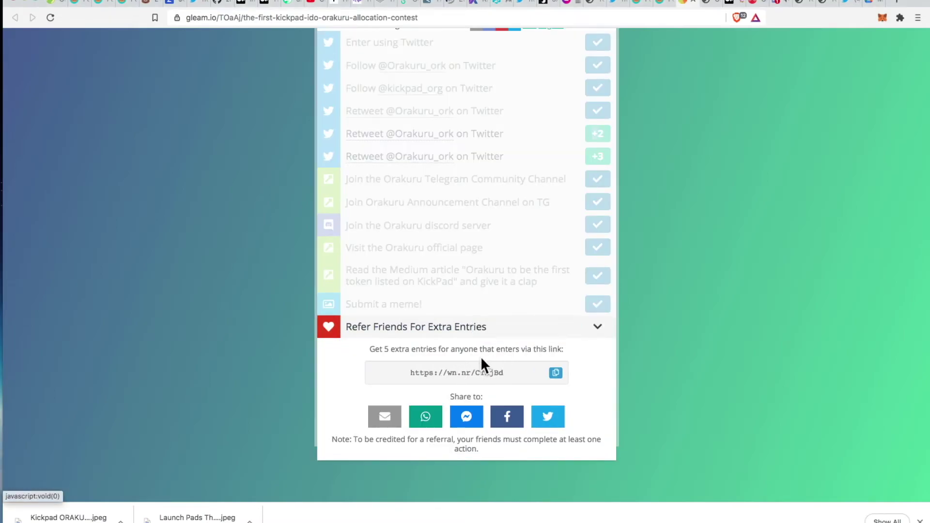
drag(476, 372, 470, 370)
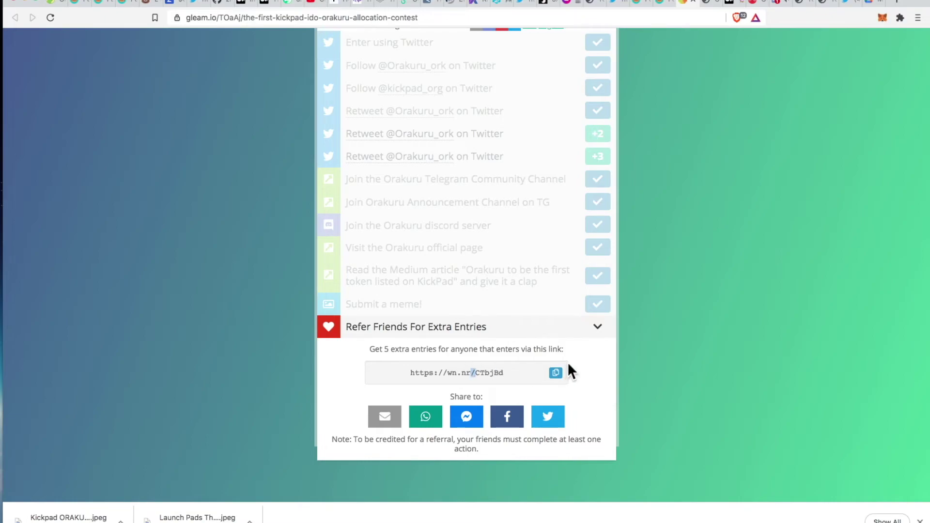
click(556, 372)
mouse_move(2, 174)
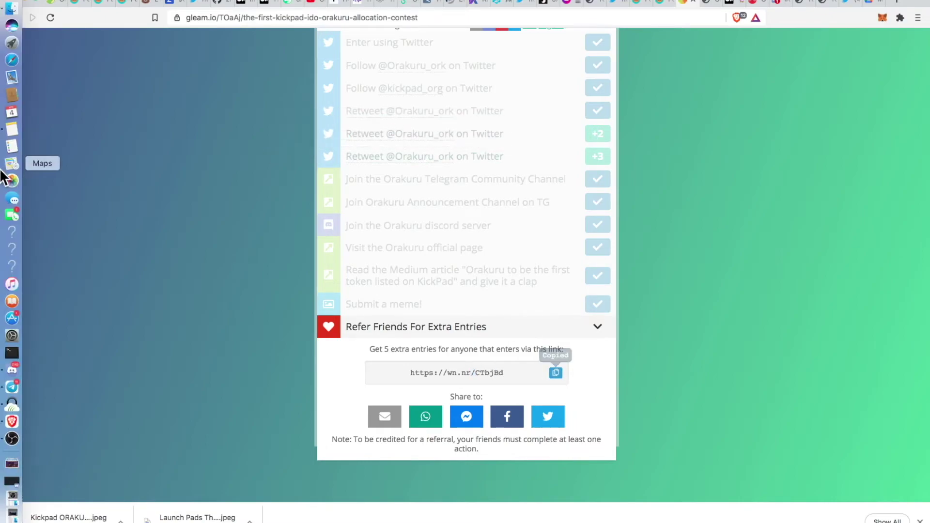
click(11, 129)
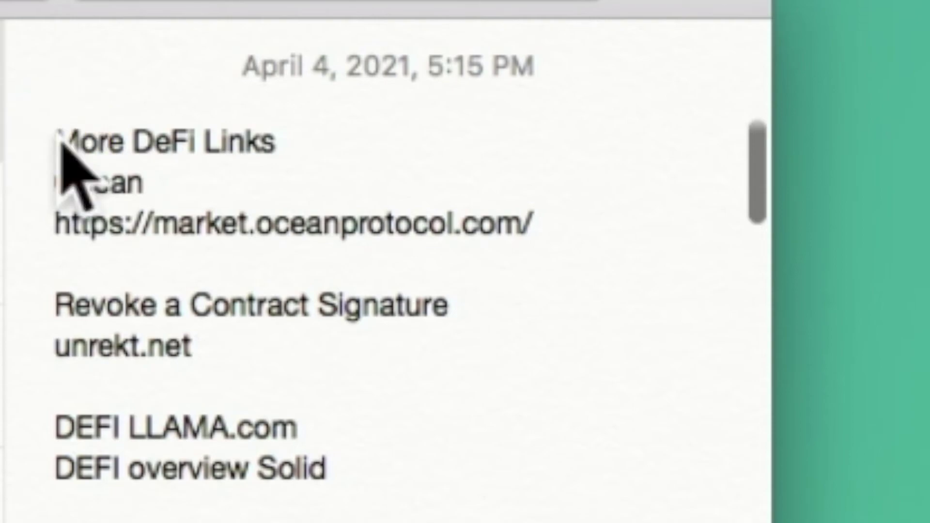
Step: Paste the referral link over 'More' in the 'More DeFi Links' note, keeping 'DeFi Links' on its own line
right_click(62, 140)
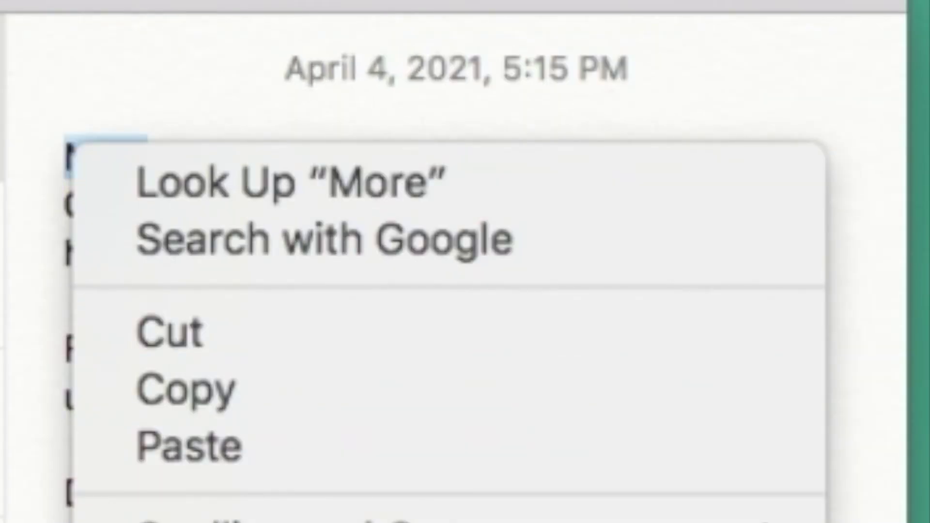
key(super+v)
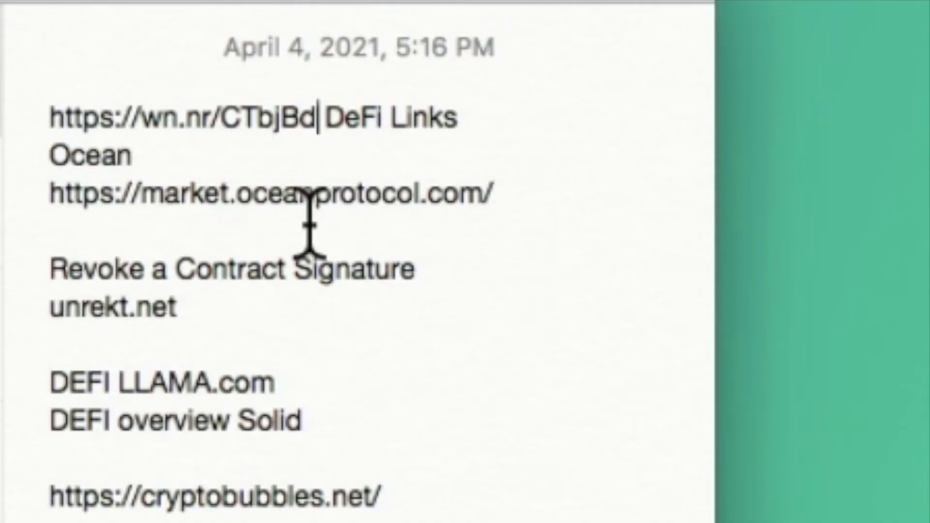
key(Return)
key(super+Tab)
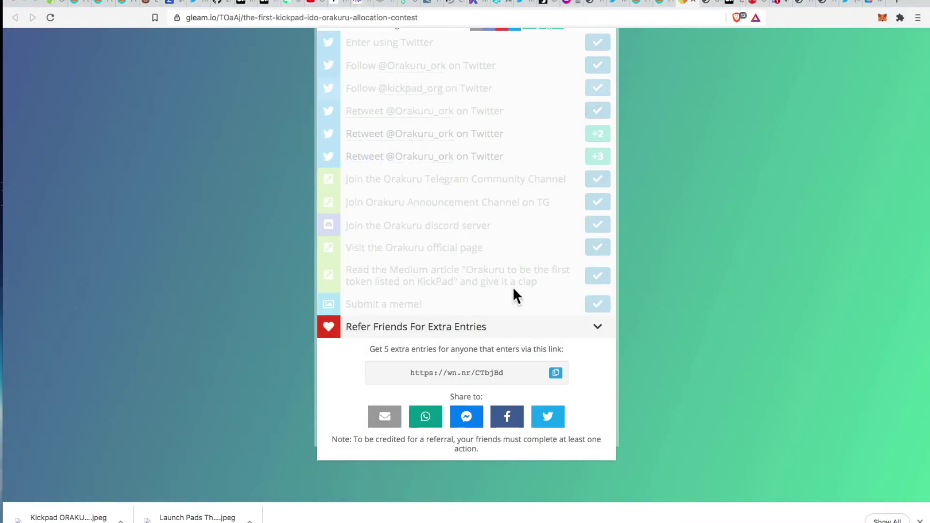
Step: Collapse the Refer Friends section and claim the '+1 per day' daily bonus entry
click(600, 331)
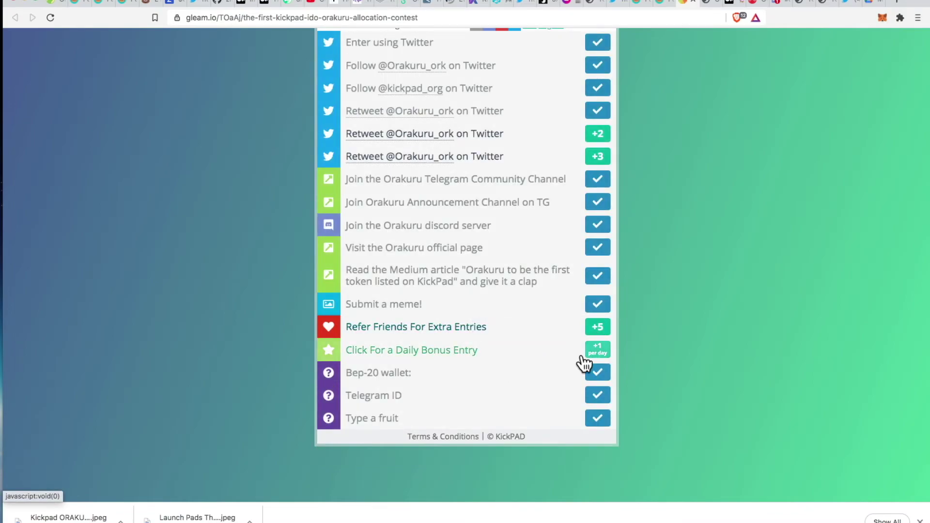
click(601, 350)
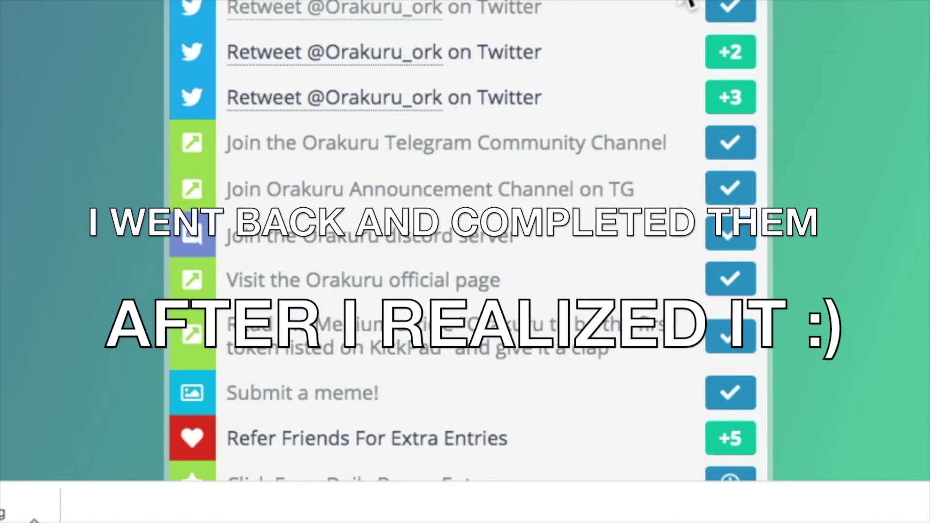
scroll(582, 105, down, 3)
scroll(688, 2, down, 2)
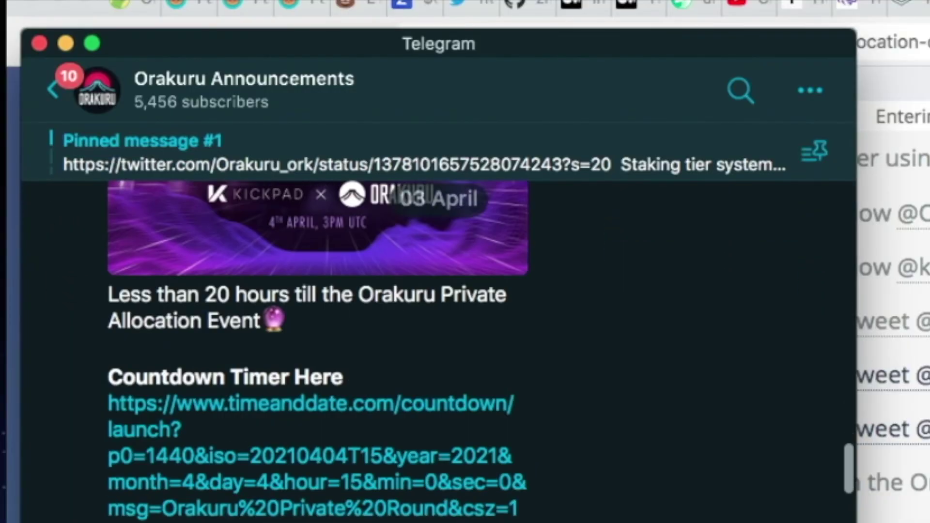
Step: Read through the KickPad Instant View article, then go back to the Overview of ALL Orakuru Sales article
scroll(436, 349, down, 10)
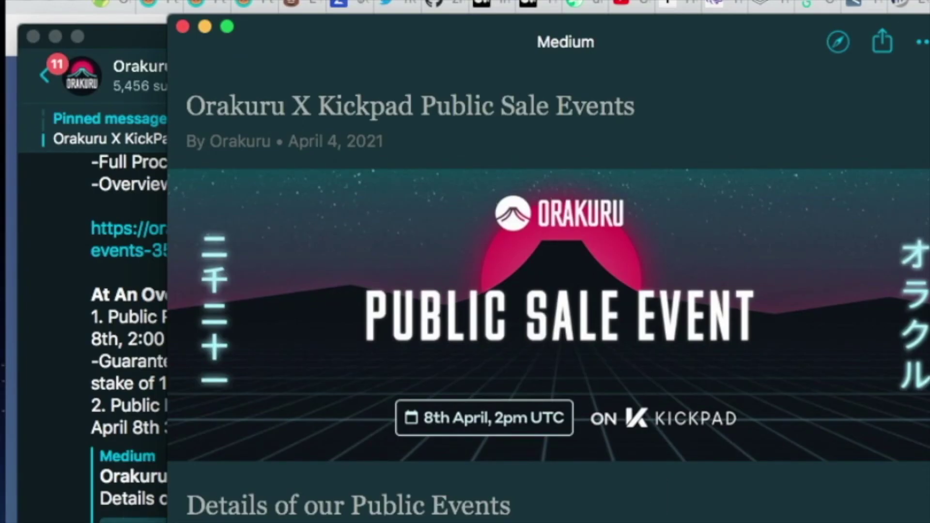
scroll(548, 296, down, 8)
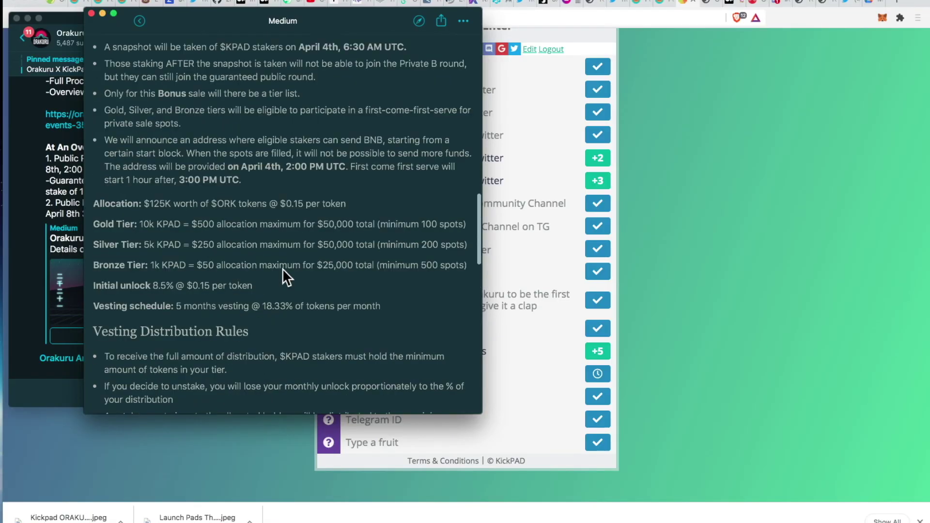
scroll(283, 268, up, 1)
scroll(282, 268, up, 5)
scroll(282, 269, up, 6)
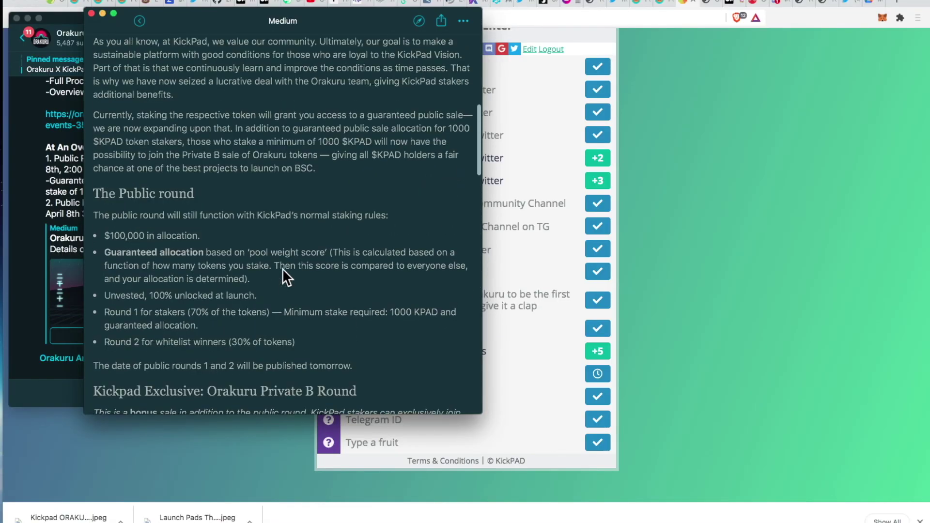
scroll(283, 278, up, 1)
scroll(283, 268, up, 2)
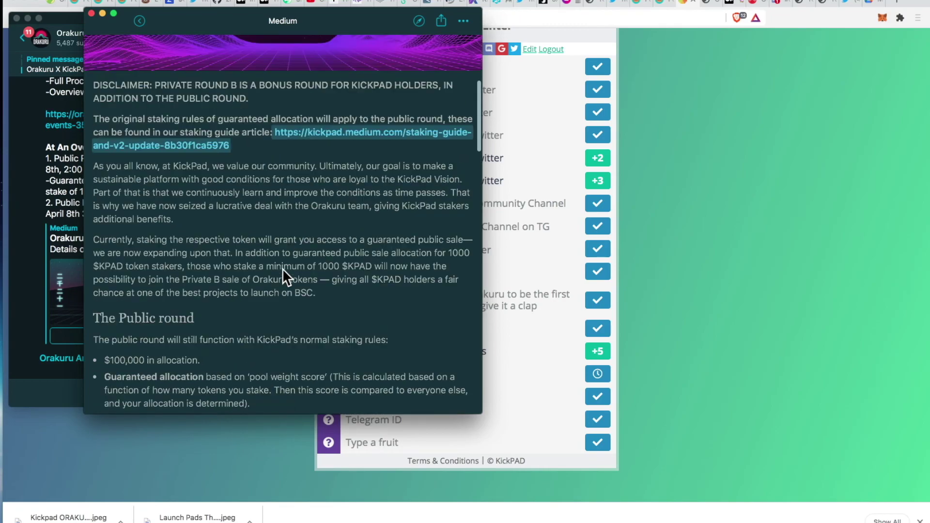
scroll(282, 268, down, 15)
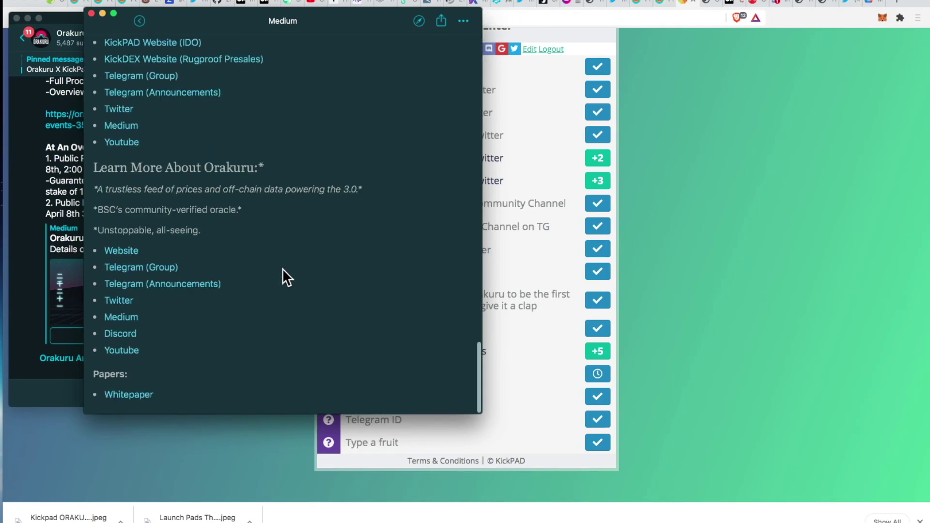
scroll(282, 269, up, 6)
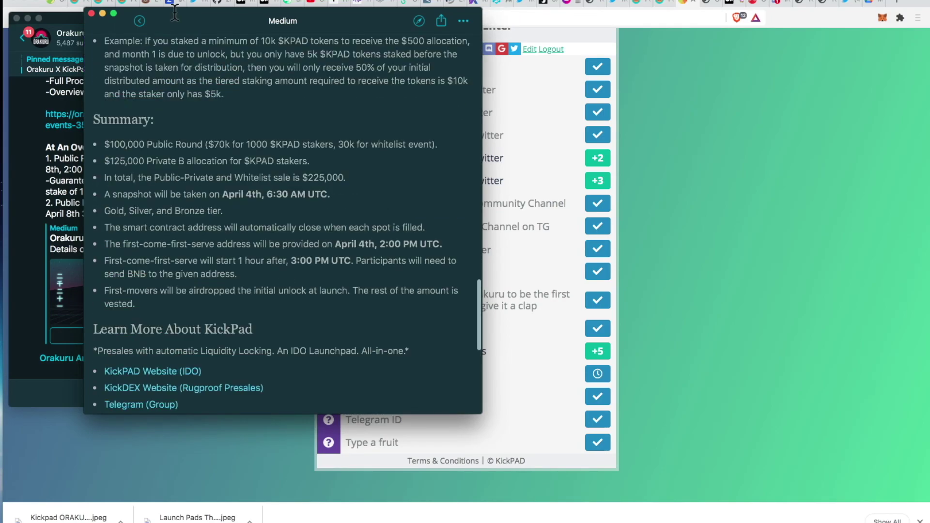
click(137, 20)
Step: Skim the Orakuru Sales overview, close it, and return to the Orakuru X KickPad Public IDO post
scroll(281, 236, down, 1)
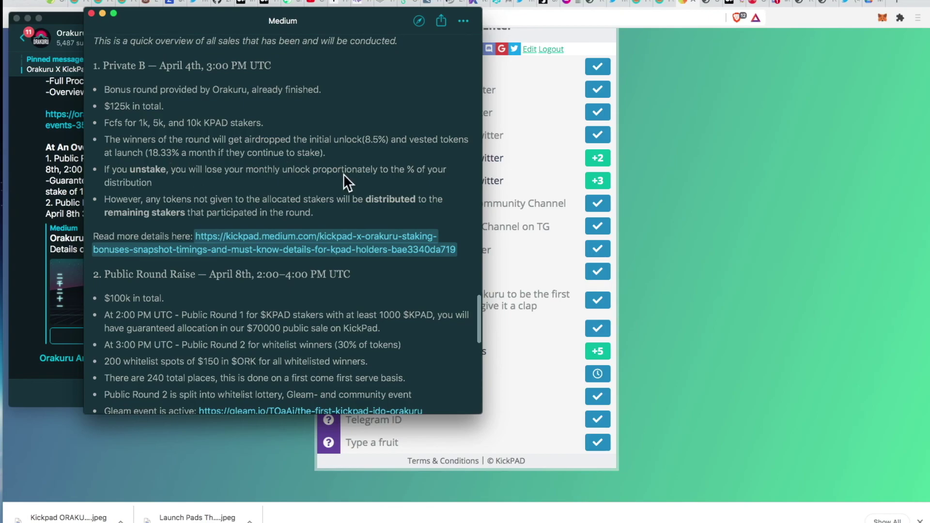
scroll(343, 175, down, 5)
scroll(343, 173, down, 2)
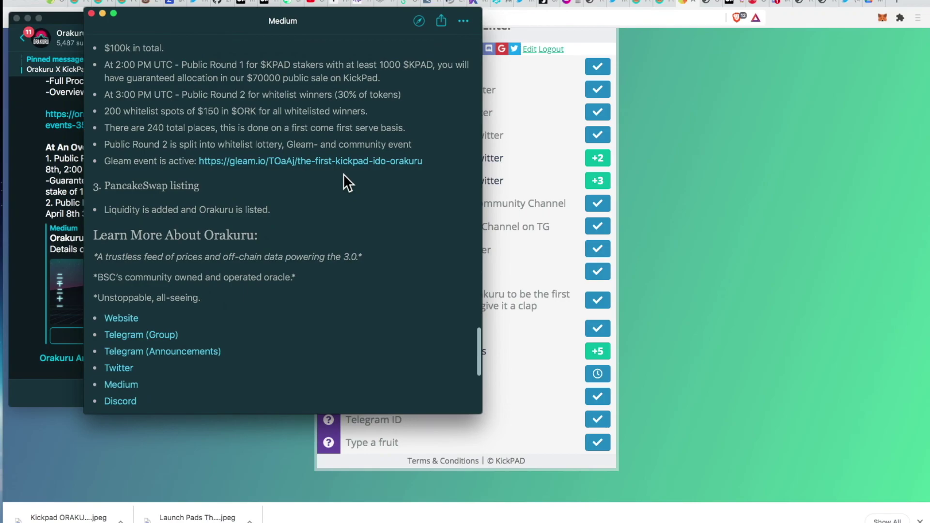
scroll(343, 173, up, 12)
scroll(344, 174, down, 10)
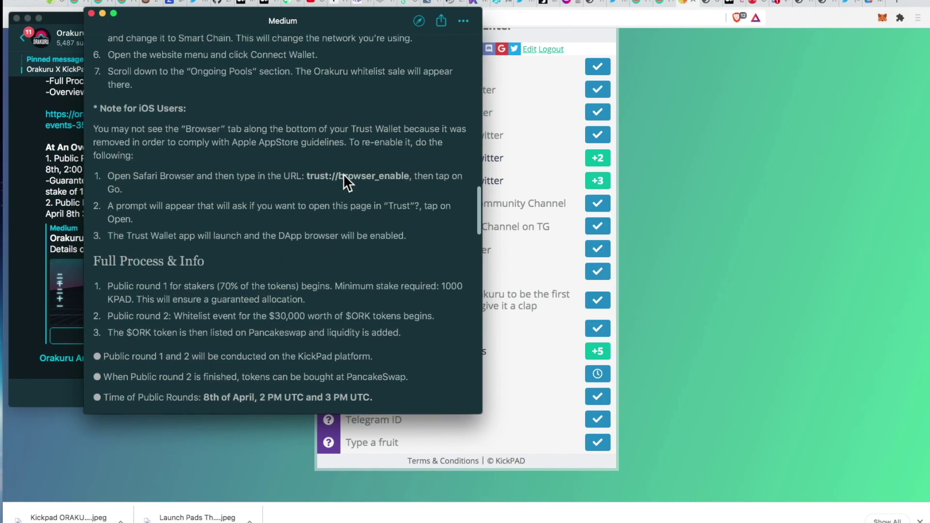
scroll(343, 174, up, 5)
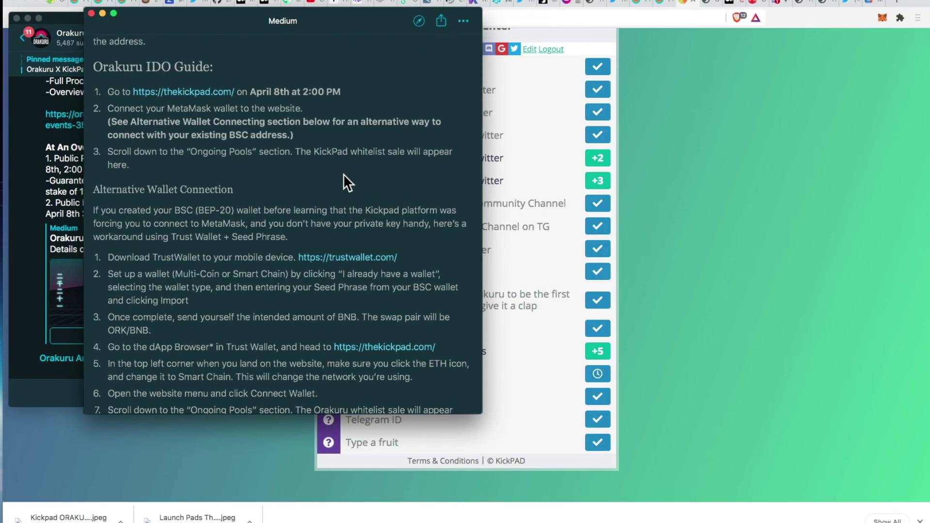
click(92, 11)
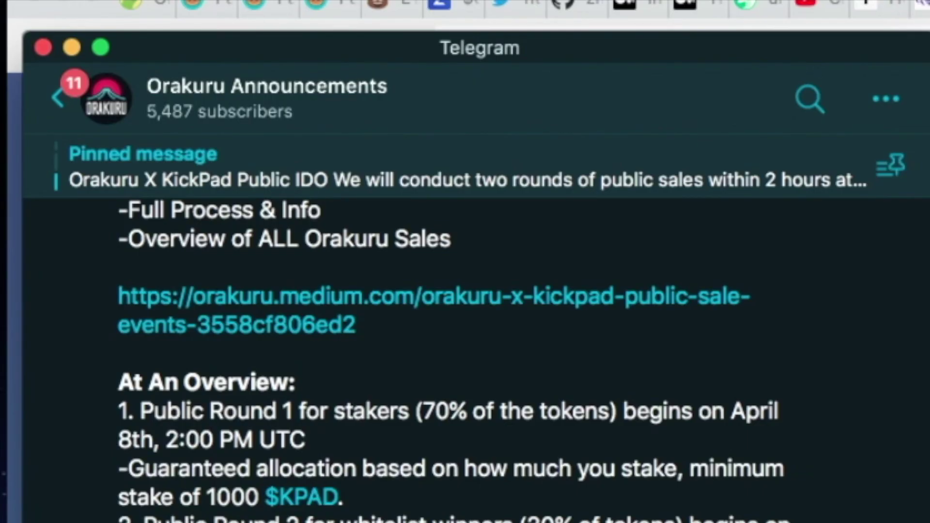
scroll(465, 359, up, 5)
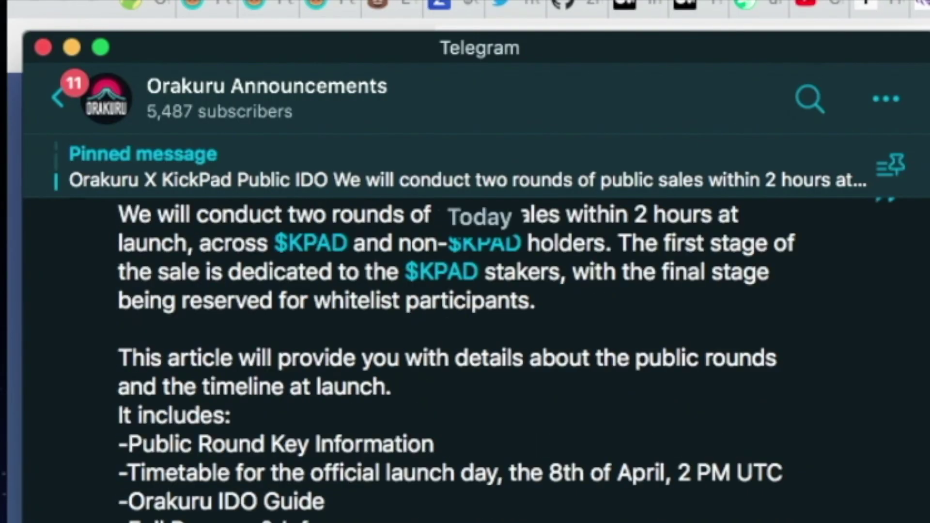
scroll(465, 358, up, 3)
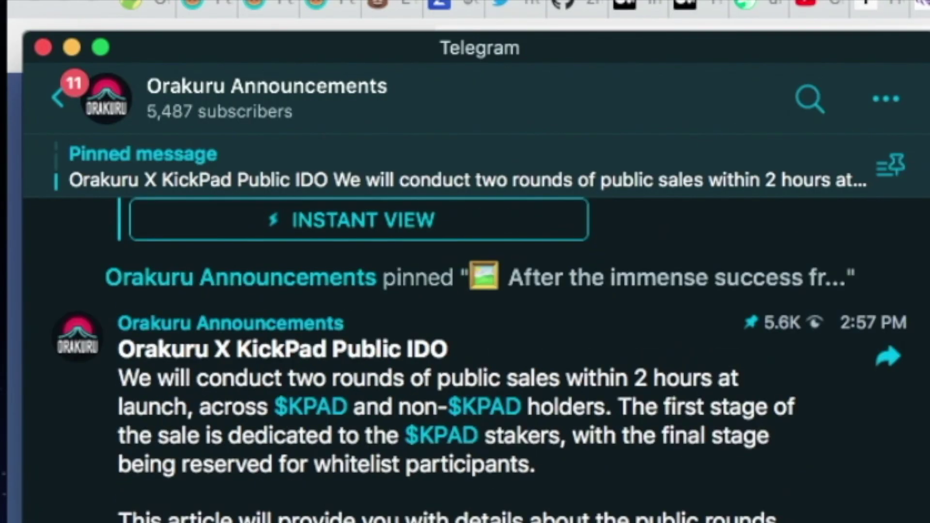